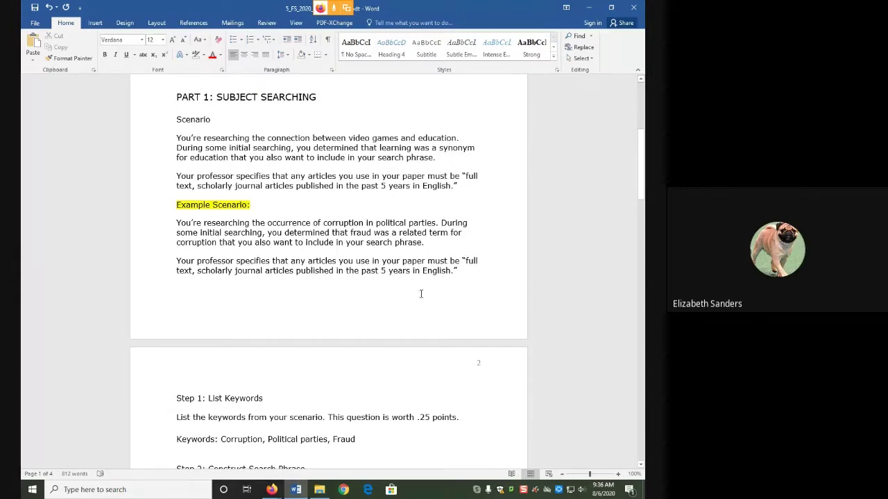
# Step: Highlight the keywords "corruption", "political parties" and "fraud" in yellow in the Example Scenario paragraph
pyautogui.scroll(-3, 332, 274)
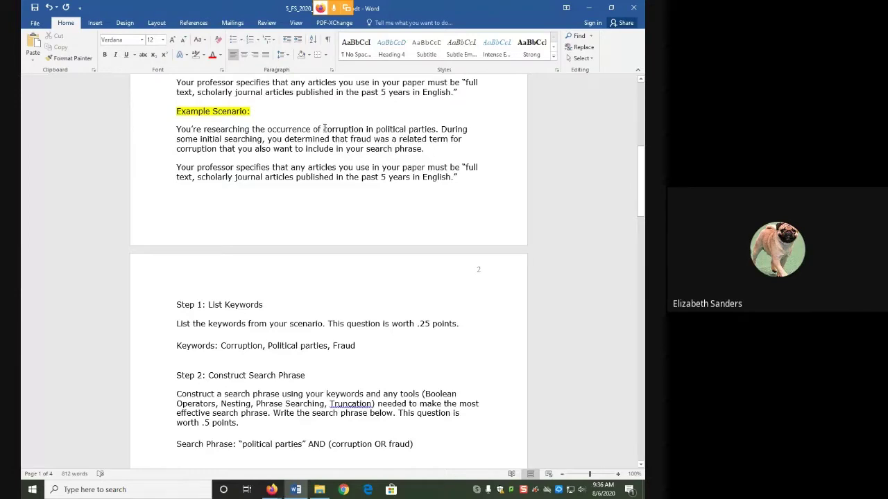
pyautogui.moveTo(323, 129); pyautogui.dragTo(356, 130)
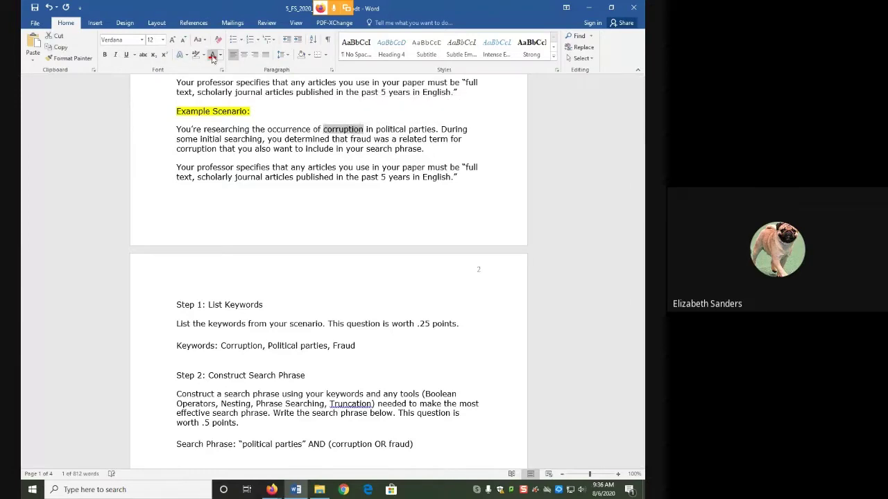
pyautogui.click(202, 55)
pyautogui.click(196, 68)
pyautogui.click(381, 128)
pyautogui.moveTo(380, 129); pyautogui.dragTo(436, 130)
pyautogui.click(197, 55)
pyautogui.click(214, 134)
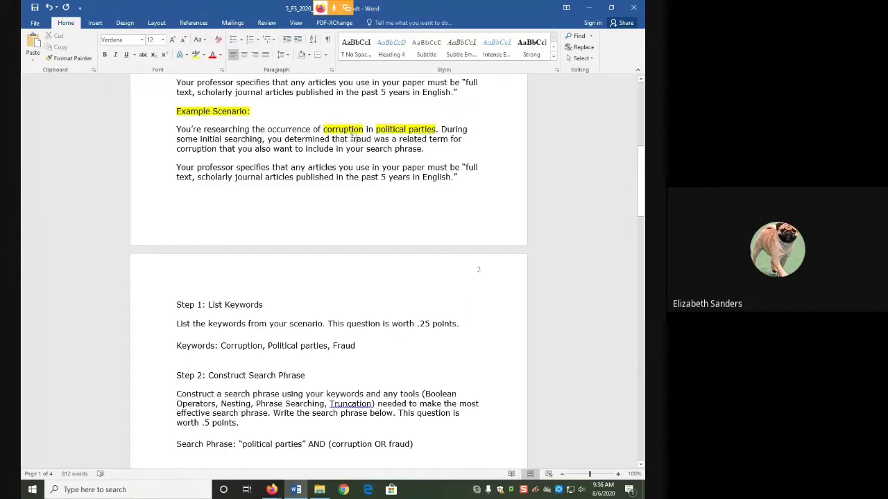
pyautogui.moveTo(350, 139); pyautogui.dragTo(372, 139)
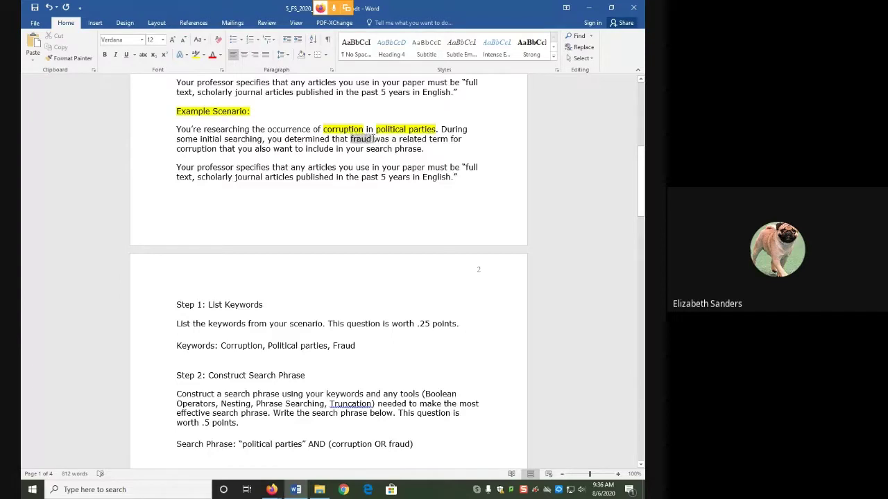
pyautogui.click(196, 55)
pyautogui.click(346, 174)
# Step: Examine the word "occurrence" in the example scenario and the parts of the Step 2 search phrase: quoted phrase, AND, and nested OR terms
pyautogui.moveTo(268, 130); pyautogui.dragTo(310, 130)
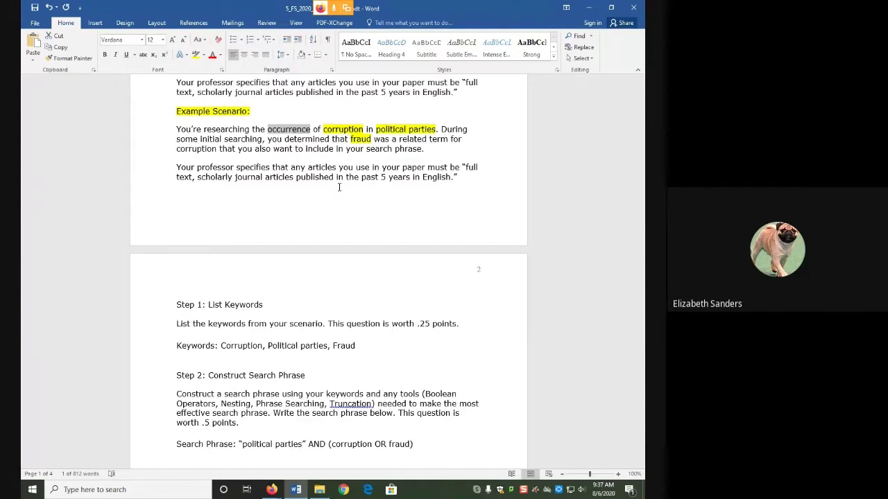
pyautogui.scroll(-5, 321, 346)
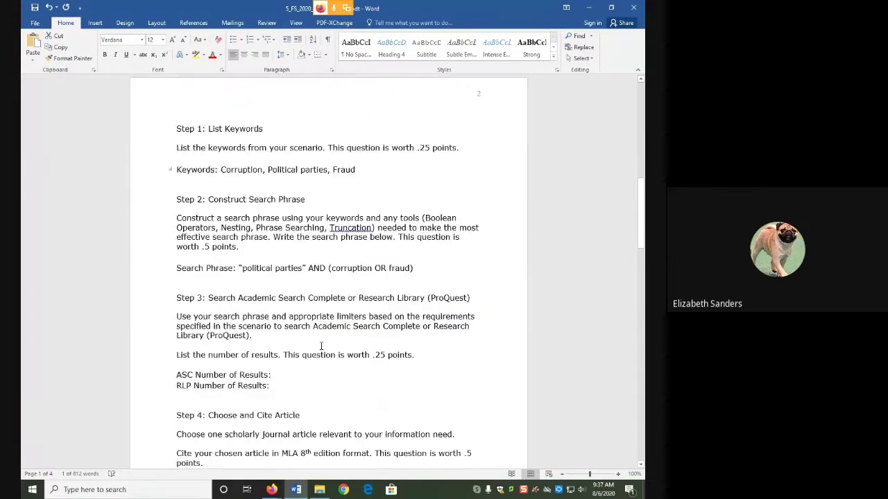
pyautogui.scroll(-1, 322, 346)
pyautogui.click(296, 223)
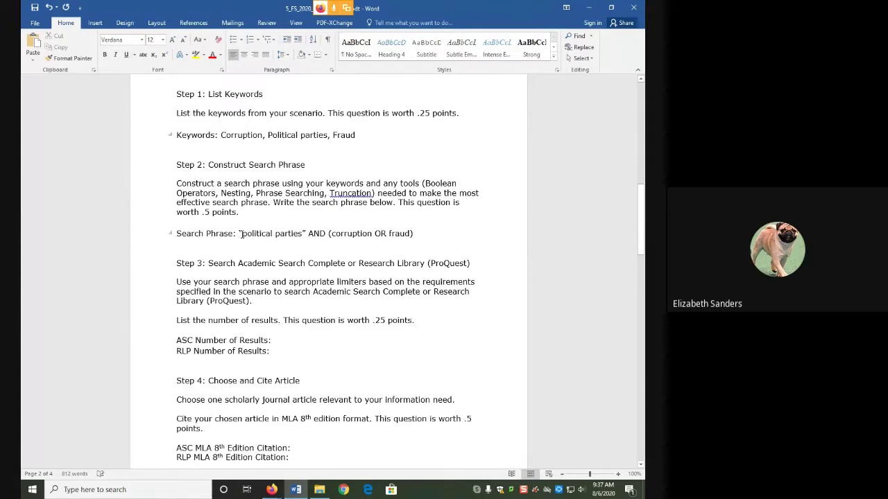
pyautogui.moveTo(239, 234); pyautogui.dragTo(306, 235)
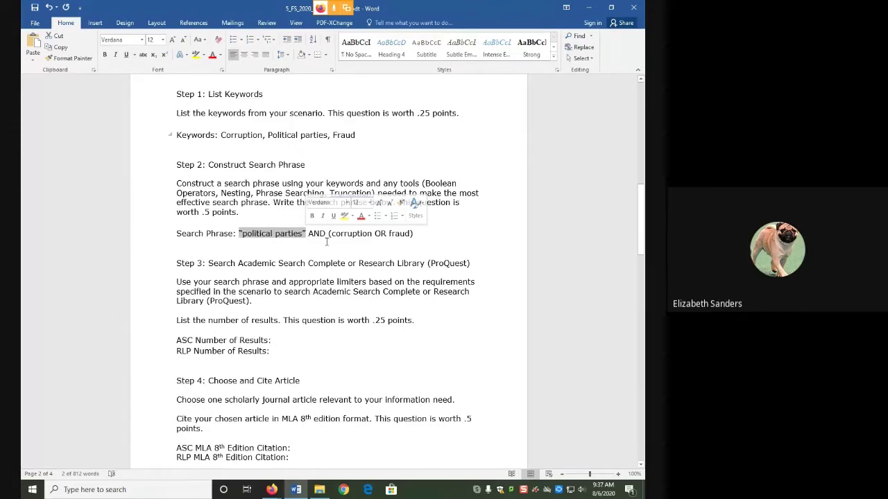
pyautogui.click(350, 235)
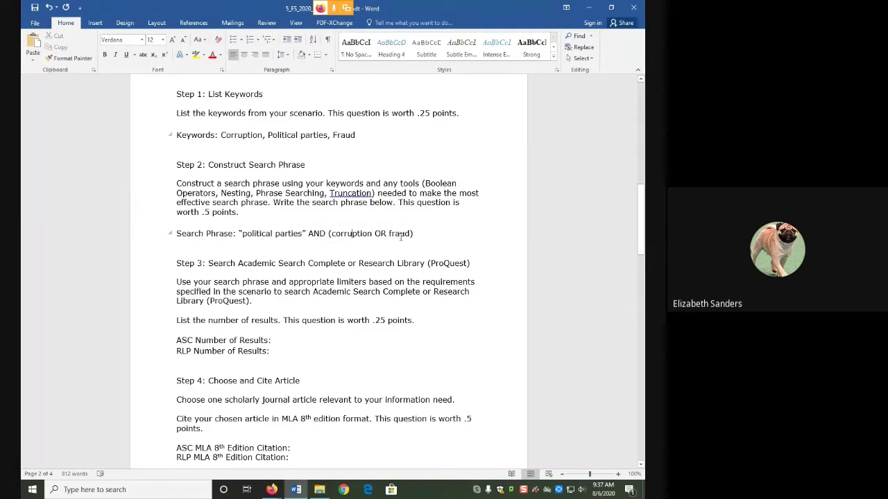
pyautogui.moveTo(387, 235); pyautogui.dragTo(376, 235)
pyautogui.click(337, 237)
pyautogui.moveTo(329, 234); pyautogui.dragTo(412, 235)
pyautogui.click(326, 234)
pyautogui.moveTo(324, 233); pyautogui.dragTo(311, 234)
pyautogui.moveTo(311, 234); pyautogui.dragTo(310, 233)
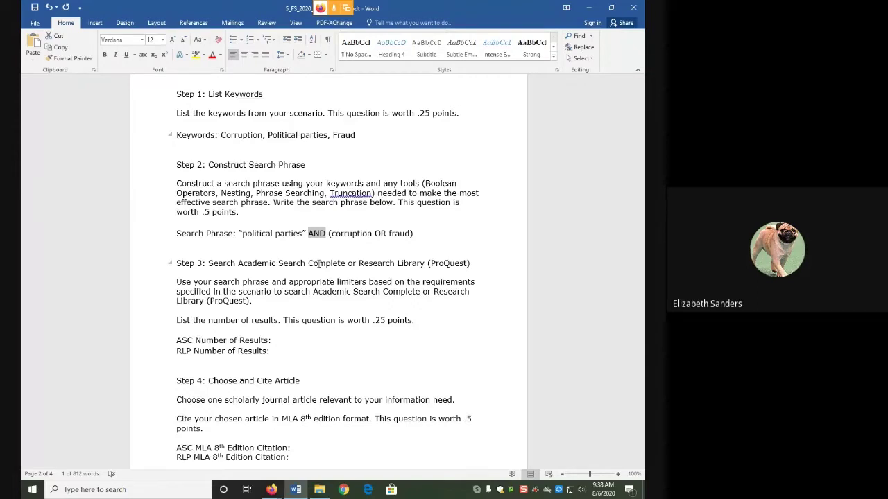
pyautogui.click(326, 239)
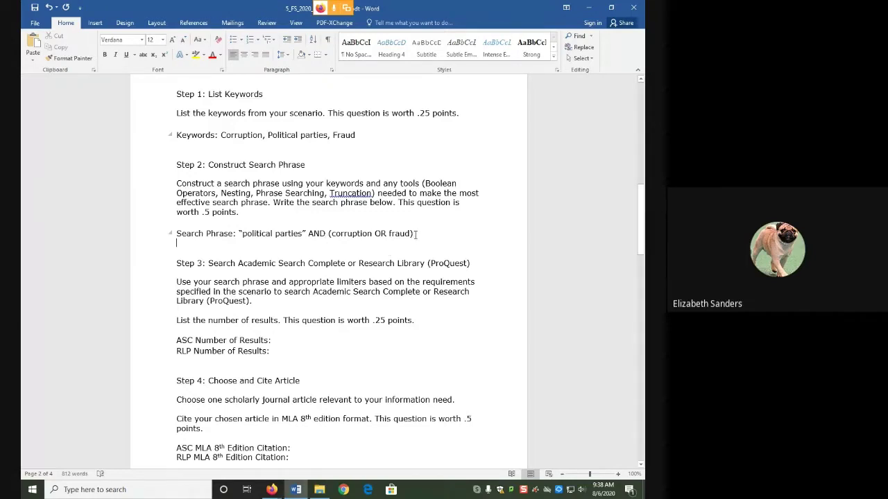
# Step: Copy the Step 2 search phrase "political parties" AND (corruption OR fraud) into the Academic Search Complete advanced search in Firefox
pyautogui.moveTo(414, 234); pyautogui.dragTo(240, 237)
pyautogui.hotkey('ctrl', 'c')
pyautogui.click(271, 490)
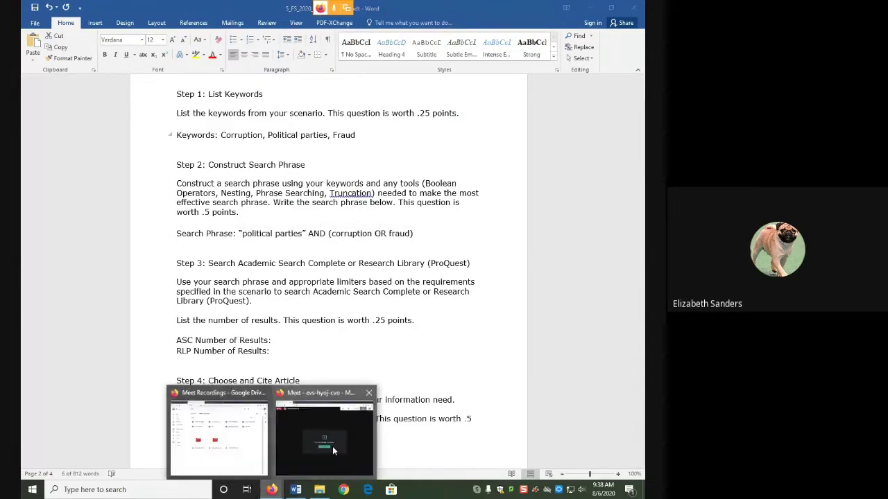
pyautogui.click(332, 446)
pyautogui.click(179, 7)
pyautogui.hotkey('ctrl', 'v')
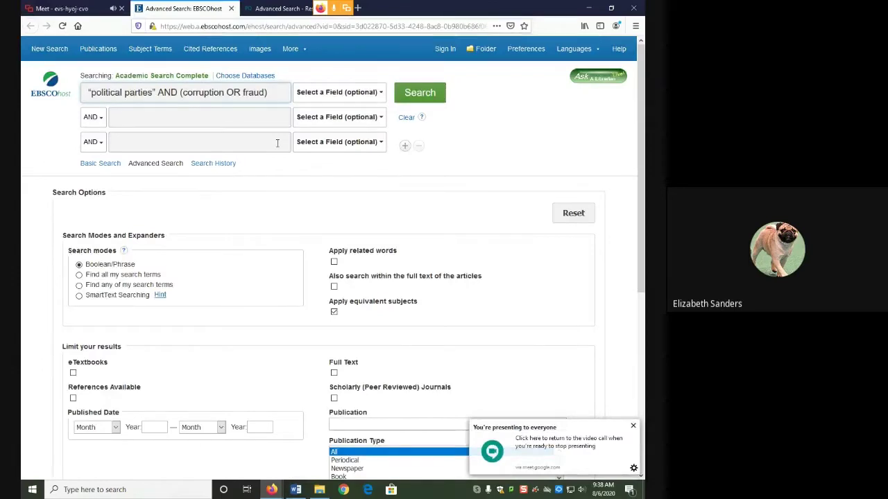
pyautogui.click(633, 427)
# Step: Limit the search to Full Text, Scholarly (Peer Reviewed) Journals and English language
pyautogui.scroll(-3, 335, 290)
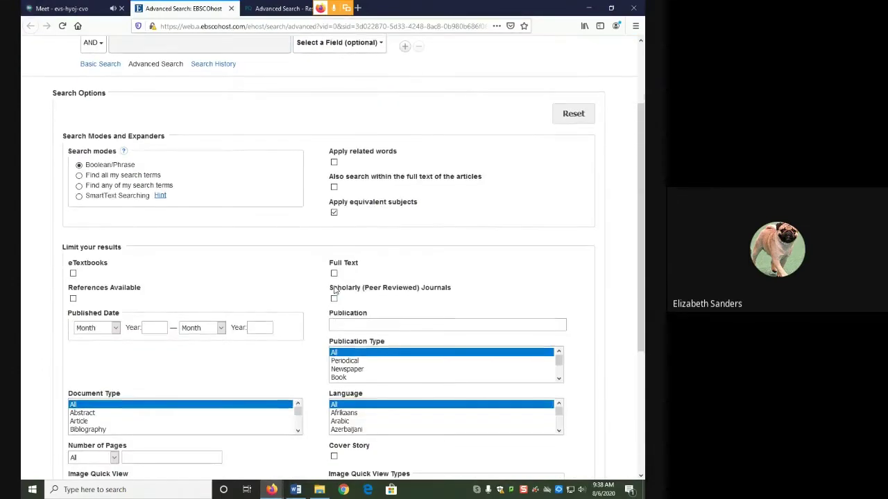
pyautogui.click(333, 273)
pyautogui.click(334, 298)
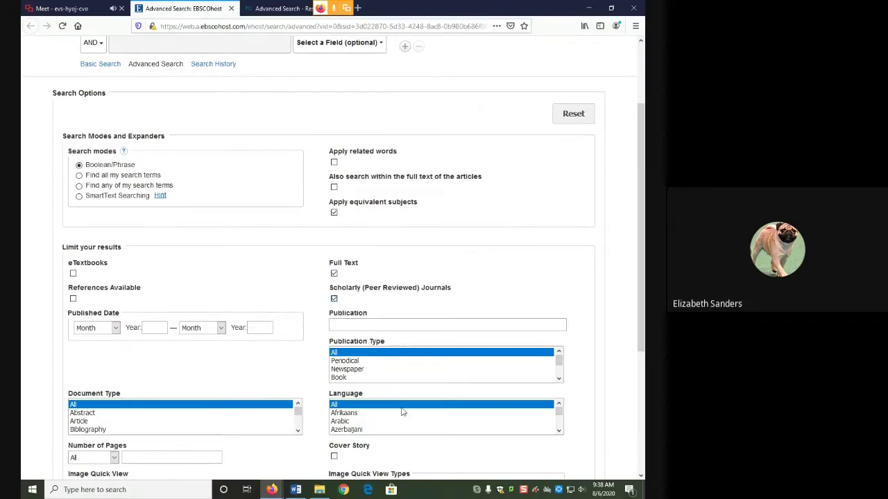
pyautogui.scroll(-5, 403, 428)
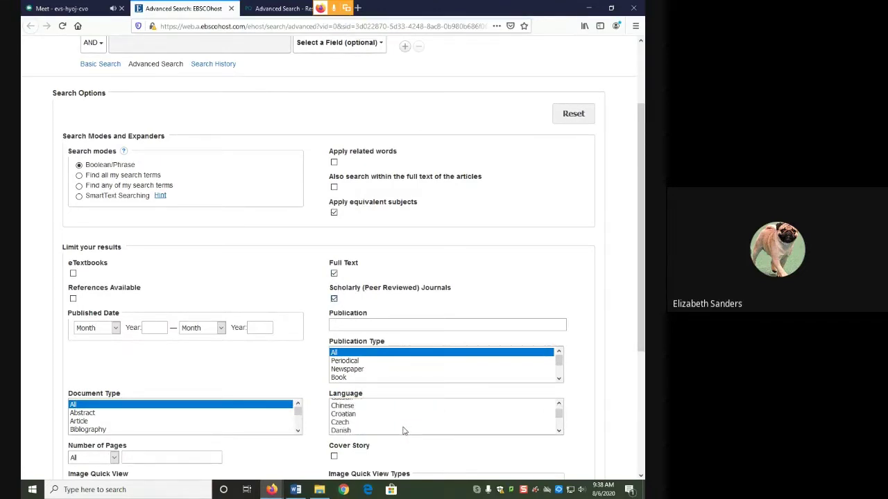
pyautogui.scroll(-2, 403, 428)
pyautogui.click(347, 414)
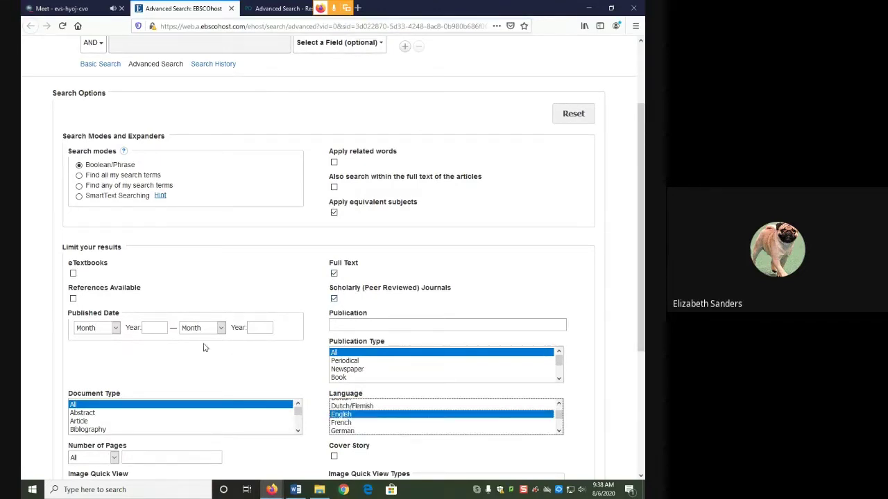
# Step: Set the published date range from 2015 to 2020 and run the search
pyautogui.click(154, 327)
pyautogui.write('2015')
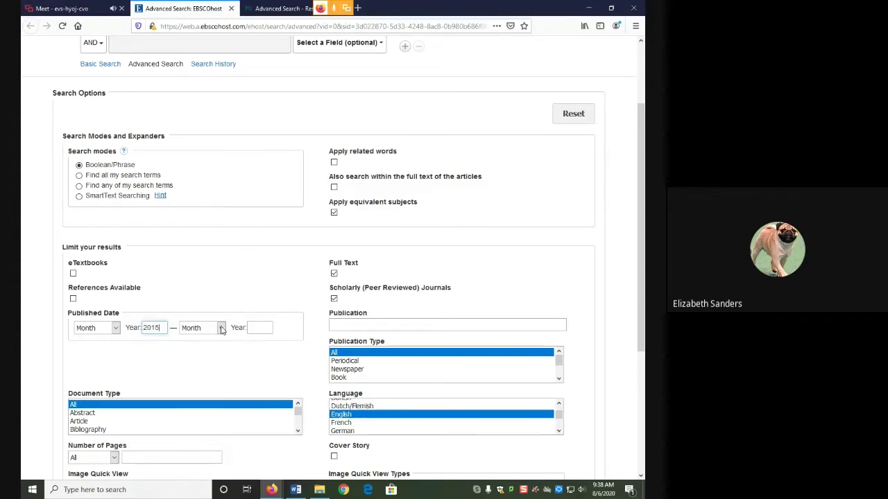
pyautogui.click(263, 328)
pyautogui.write('2020')
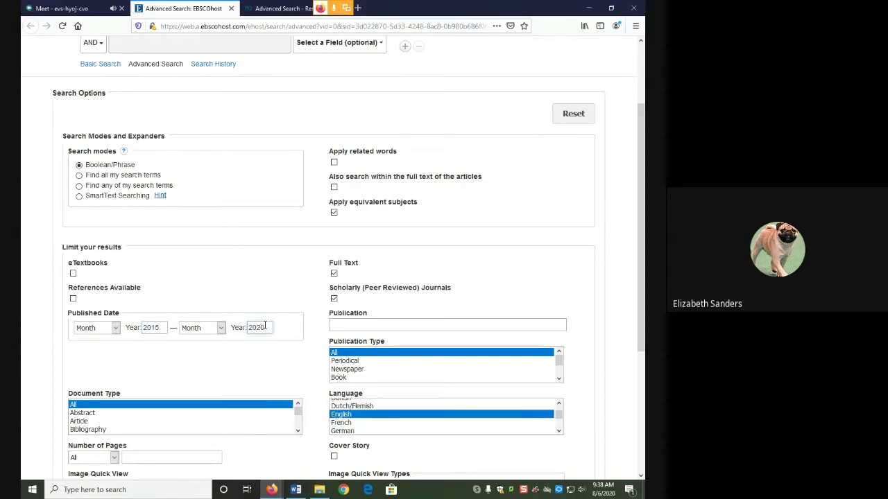
pyautogui.scroll(3, 479, 143)
pyautogui.press('Return')
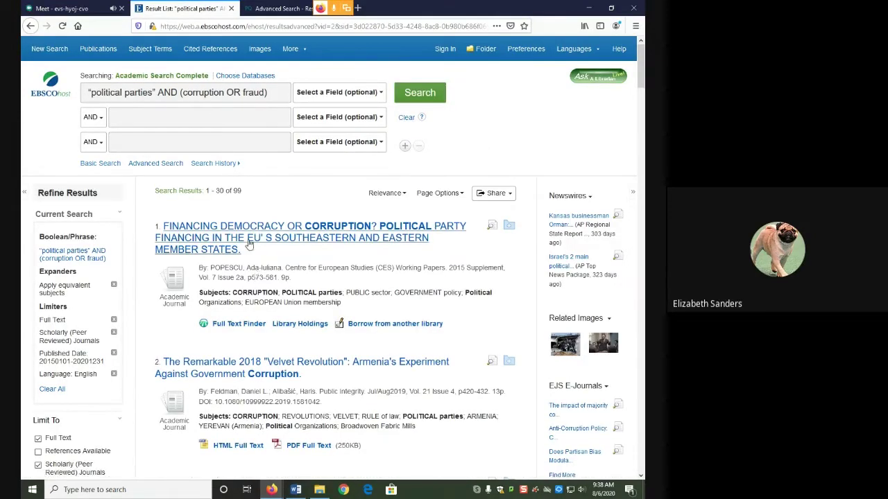
# Step: Copy the total number of search results into the Word worksheet as the ASC Number of Results, 99
pyautogui.doubleClick(238, 191)
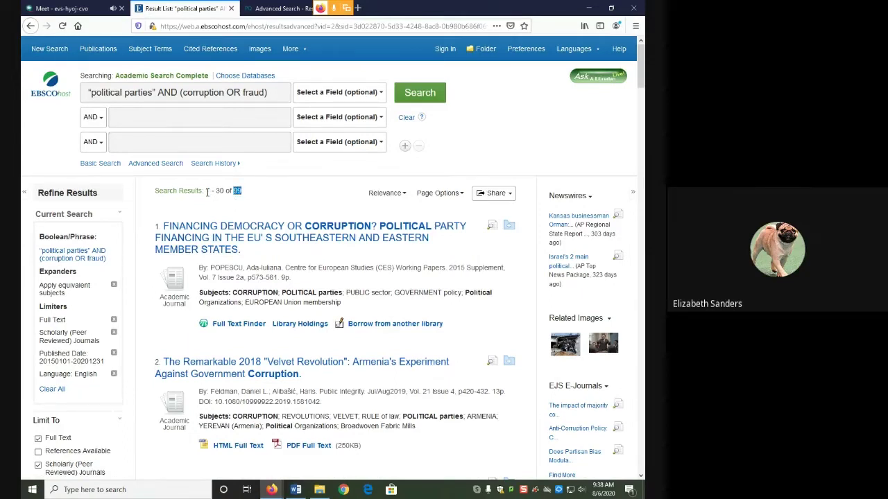
pyautogui.moveTo(207, 192); pyautogui.dragTo(224, 192)
pyautogui.click(242, 193)
pyautogui.click(295, 490)
# Step: Copy the Step 2 search phrase into the ProQuest Research Library advanced search in Firefox, clearing the old form first
pyautogui.moveTo(413, 234); pyautogui.dragTo(239, 236)
pyautogui.hotkey('ctrl', 'c')
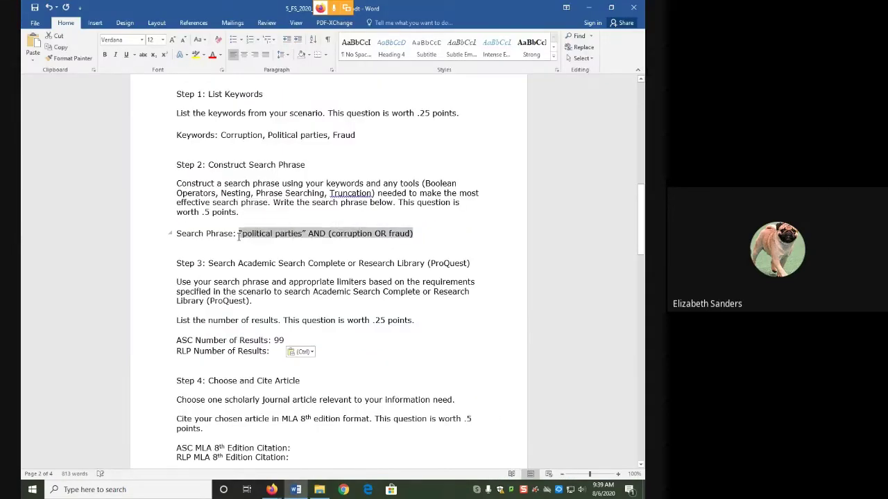
pyautogui.click(272, 489)
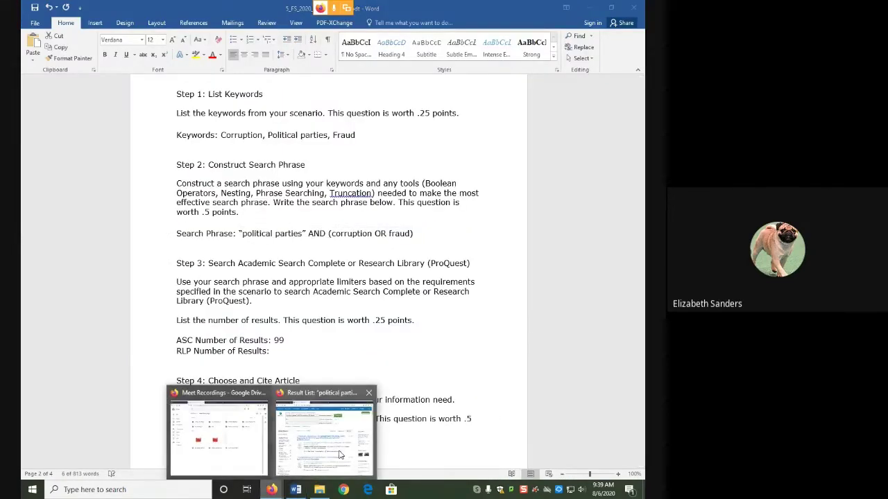
pyautogui.click(340, 455)
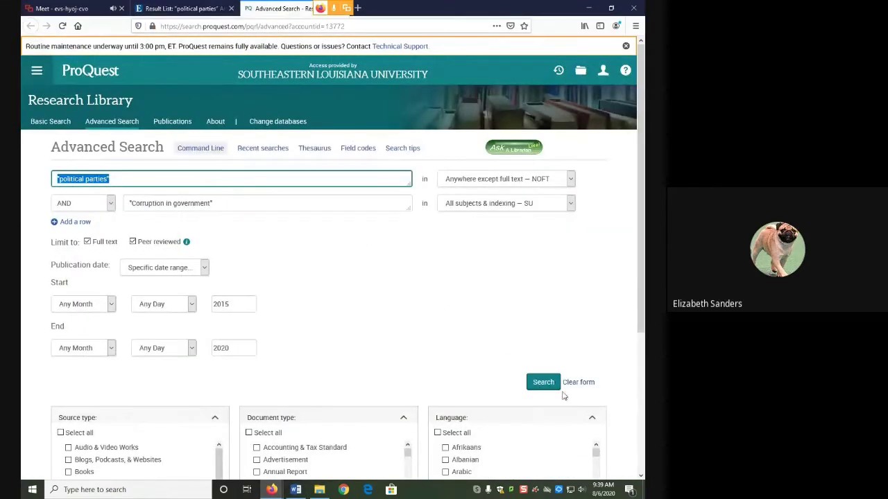
pyautogui.click(583, 383)
pyautogui.hotkey('ctrl', 'v')
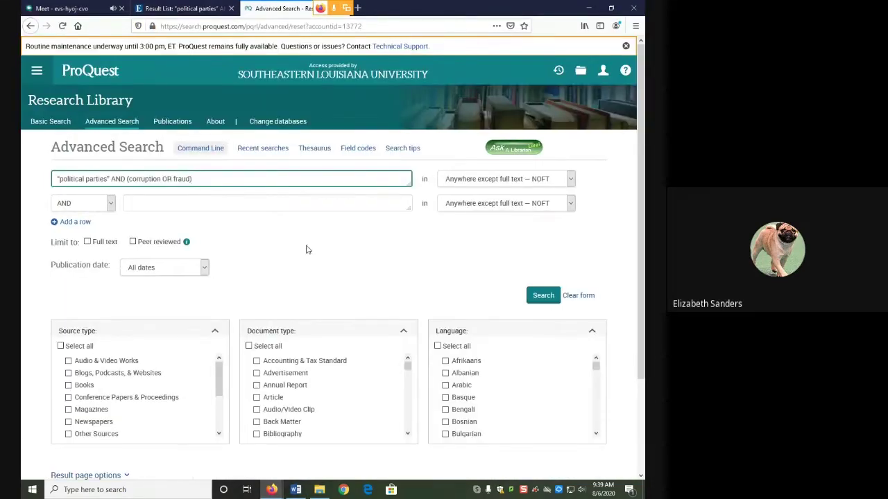
# Step: Limit the ProQuest search to peer reviewed, full text items with a specific publication date range from 2015 to 2020
pyautogui.click(147, 246)
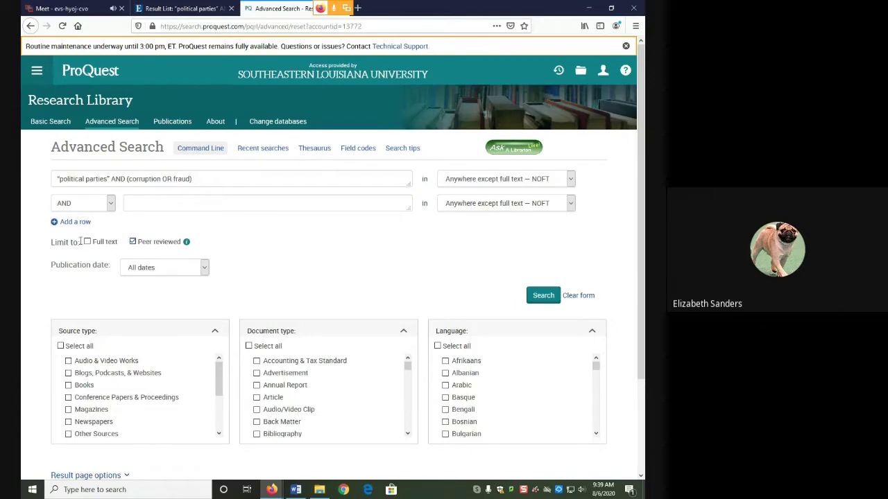
pyautogui.click(87, 242)
pyautogui.click(132, 269)
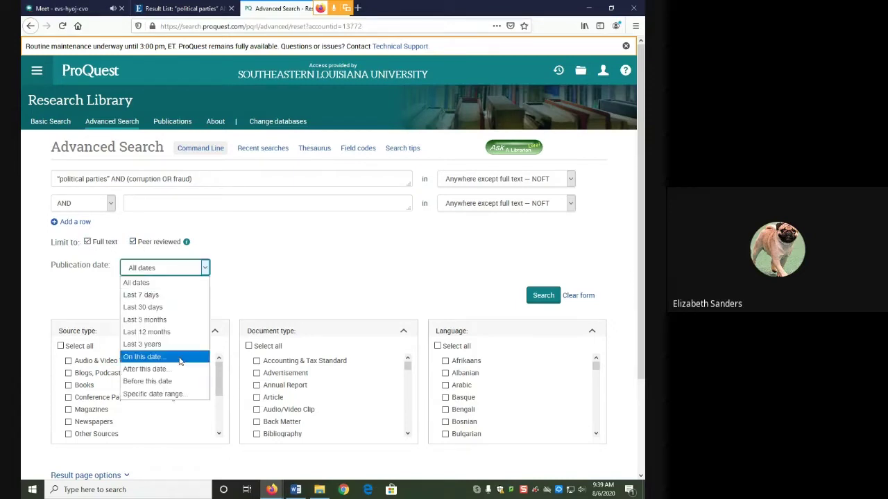
pyautogui.click(173, 394)
pyautogui.click(235, 306)
pyautogui.write('2015')
pyautogui.click(237, 349)
pyautogui.write('2020')
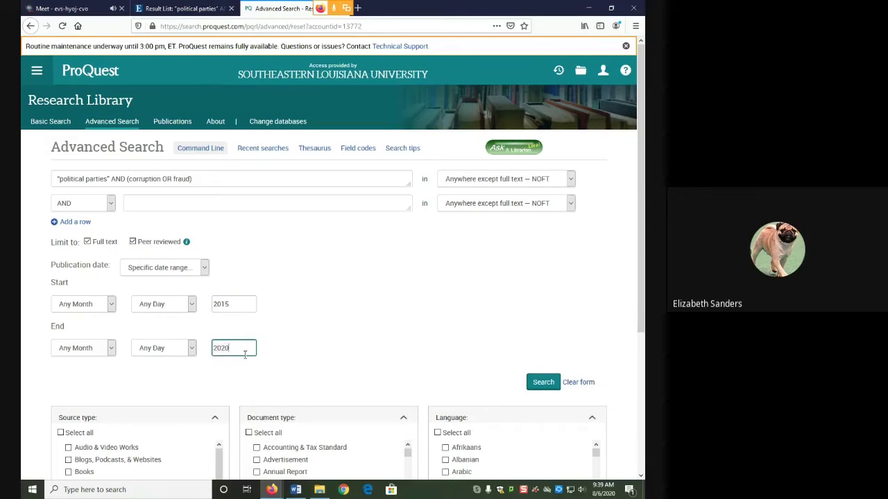
# Step: Restrict the source type to Scholarly Journals and the language to English, and run the search
pyautogui.scroll(-3, 88, 402)
pyautogui.scroll(-2, 76, 336)
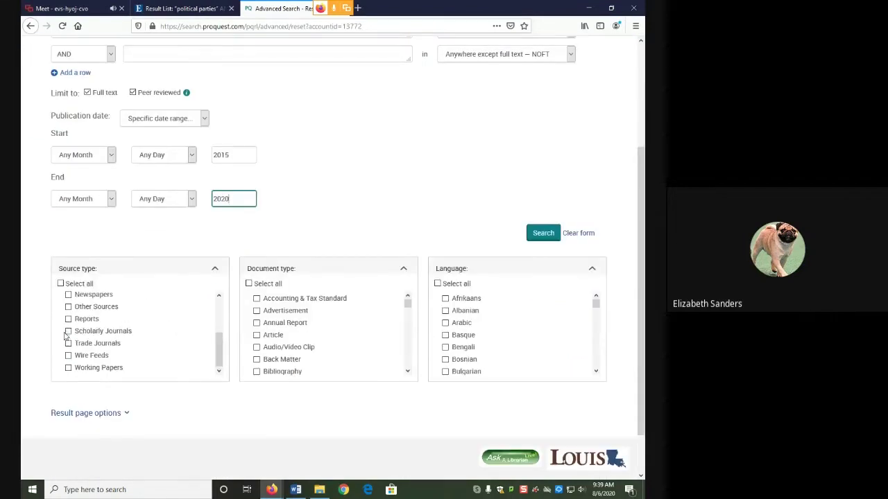
pyautogui.click(68, 331)
pyautogui.scroll(-2, 465, 320)
pyautogui.scroll(-2, 457, 350)
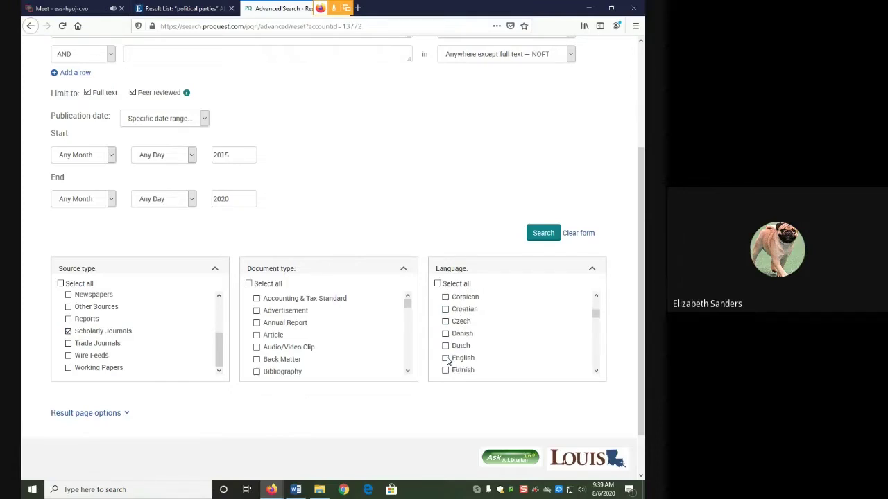
pyautogui.click(446, 358)
pyautogui.click(543, 233)
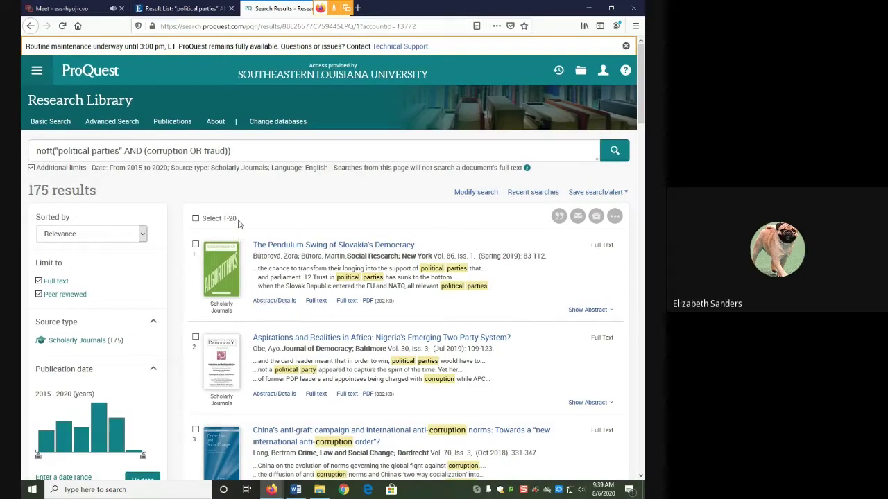
# Step: Enter 175 as the RLP Number of Results in the Word worksheet
pyautogui.moveTo(238, 221); pyautogui.dragTo(225, 223)
pyautogui.click(132, 194)
pyautogui.click(296, 489)
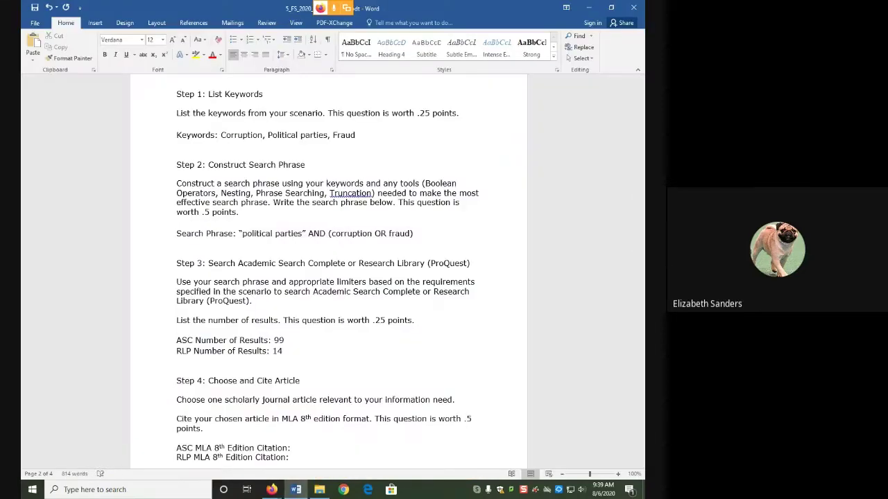
pyautogui.write('175')
# Step: Switch to the Academic Search Complete results in Firefox and open the article "Measuring the enforcement capacity of political financing supervisory bodies"
pyautogui.scroll(-3, 285, 366)
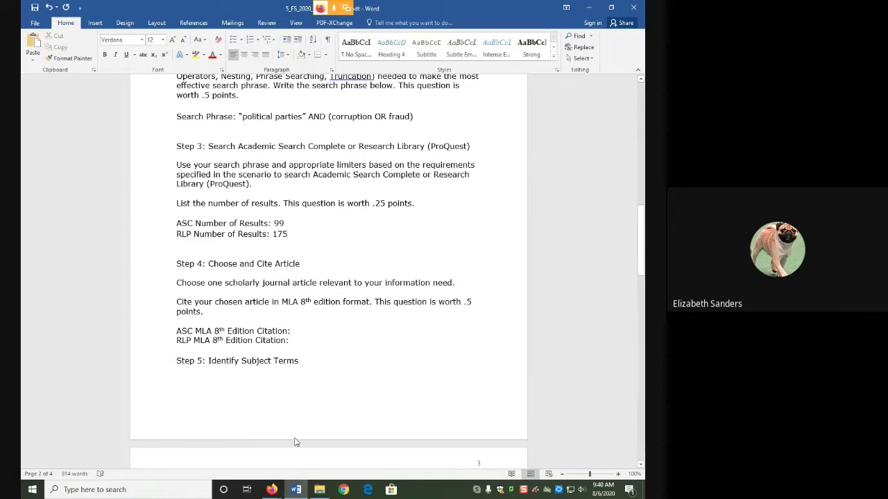
pyautogui.click(271, 489)
pyautogui.click(315, 456)
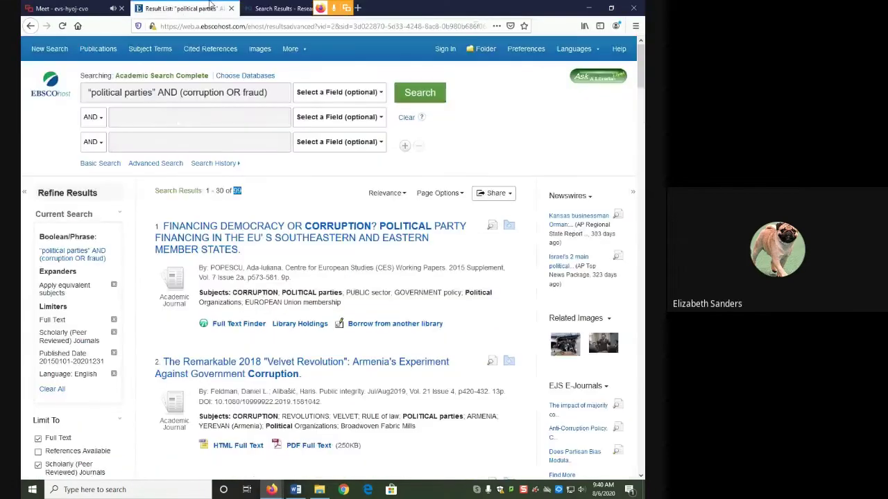
pyautogui.click(145, 315)
pyautogui.click(147, 300)
pyautogui.scroll(-3, 140, 297)
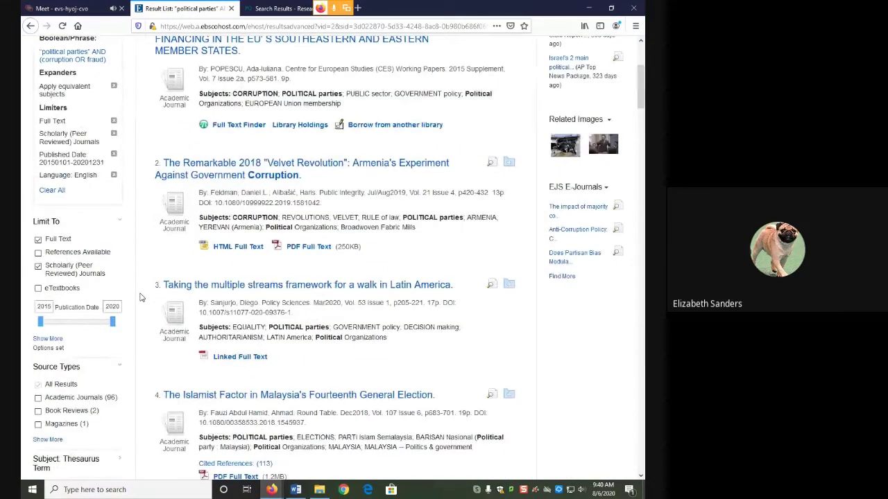
pyautogui.scroll(-4, 140, 296)
pyautogui.scroll(-2, 139, 297)
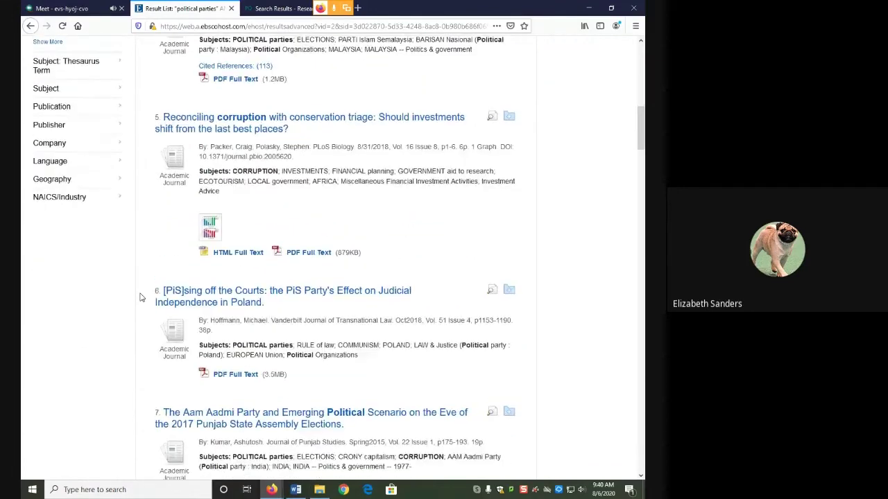
pyautogui.scroll(-7, 140, 297)
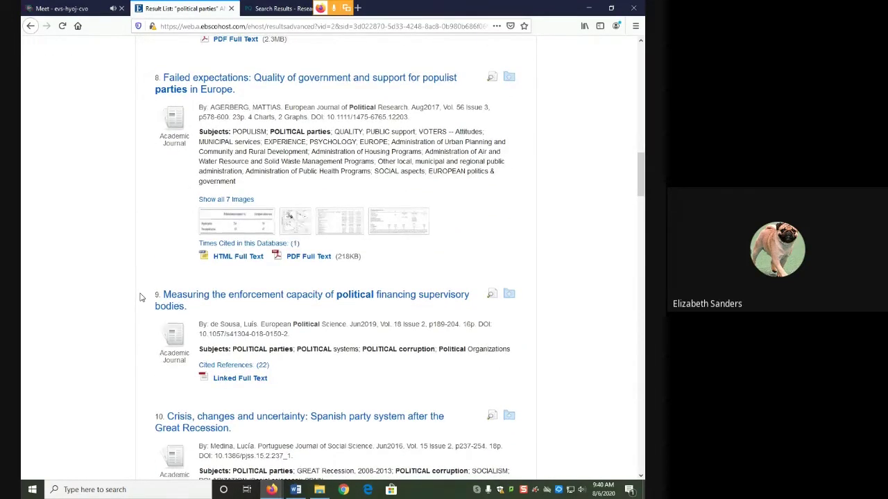
pyautogui.scroll(-2, 140, 297)
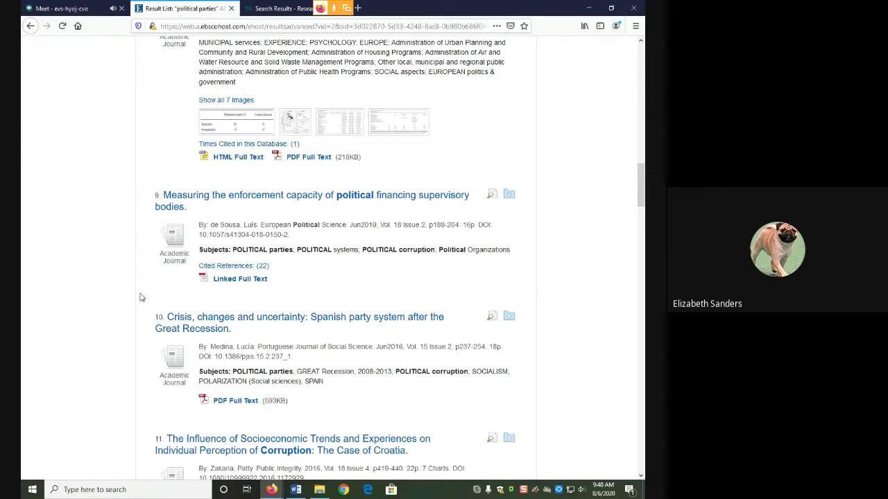
pyautogui.click(182, 215)
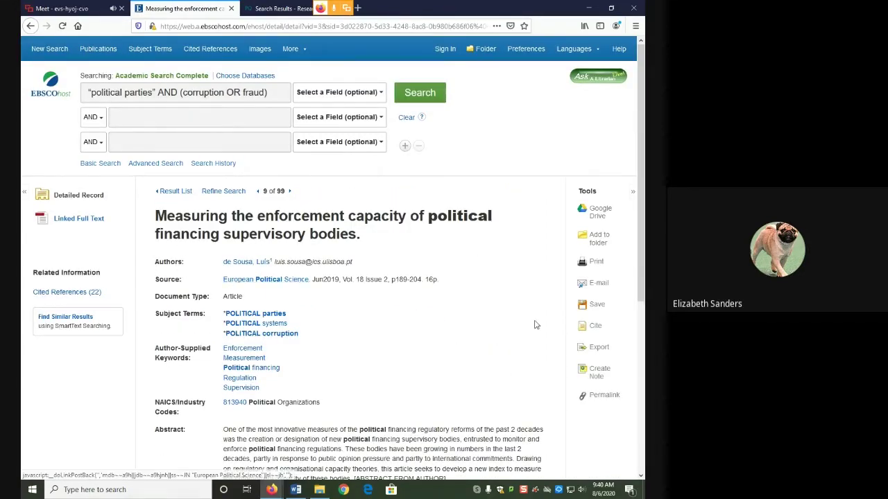
# Step: Bring up the article's citation formats and copy its MLA Works Cited entry
pyautogui.click(595, 326)
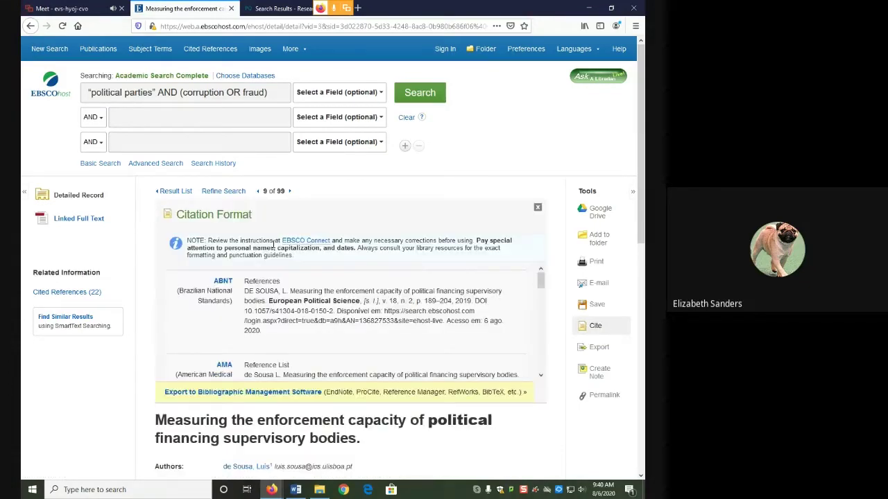
pyautogui.scroll(-1, 305, 311)
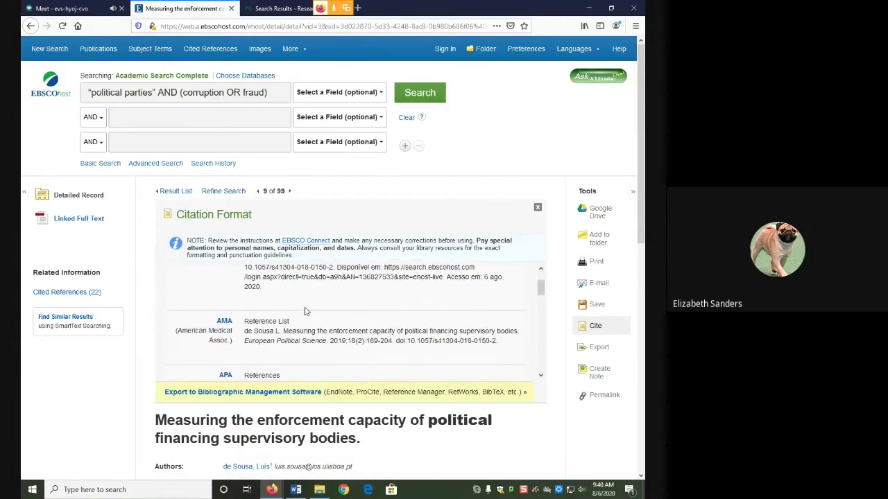
pyautogui.scroll(-5, 305, 311)
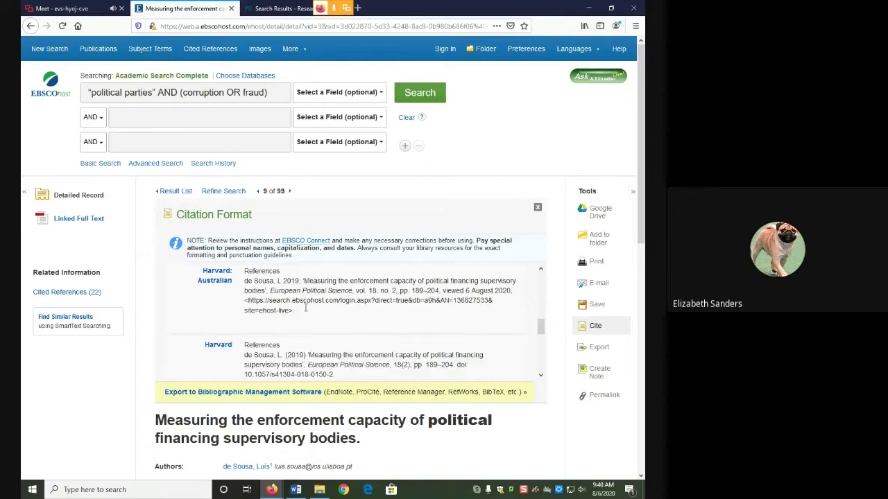
pyautogui.scroll(-1, 306, 305)
pyautogui.moveTo(407, 343); pyautogui.dragTo(245, 321)
pyautogui.hotkey('ctrl', 'c')
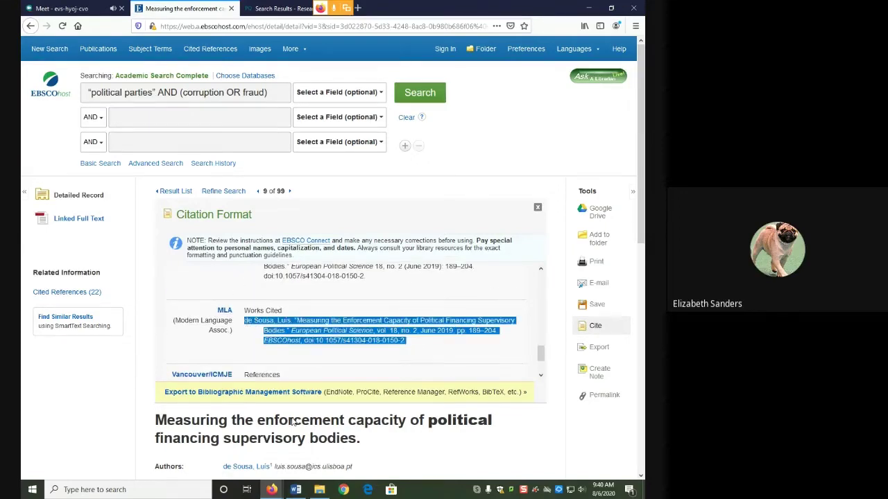
# Step: Paste the citation after ASC MLA 8th Edition Citation in the Word worksheet and add a blank line before the RLP citation line
pyautogui.click(295, 489)
pyautogui.click(309, 331)
pyautogui.hotkey('ctrl', 'v')
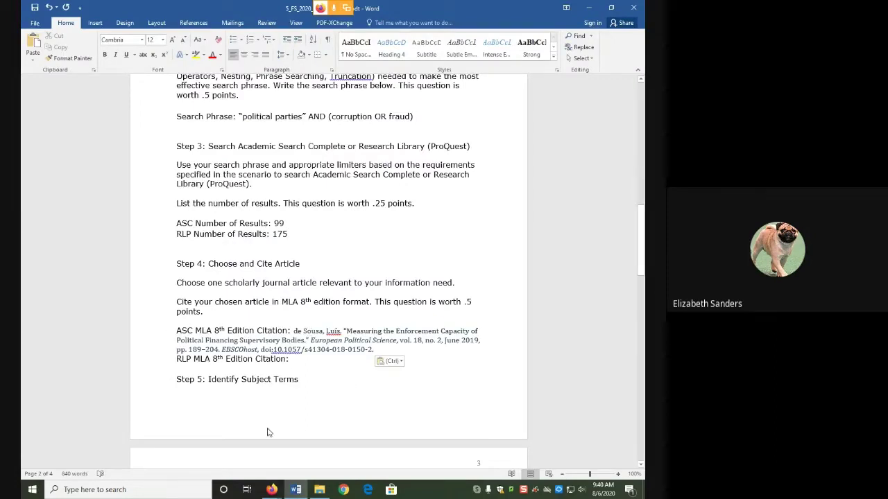
pyautogui.click(174, 362)
pyautogui.press('Return')
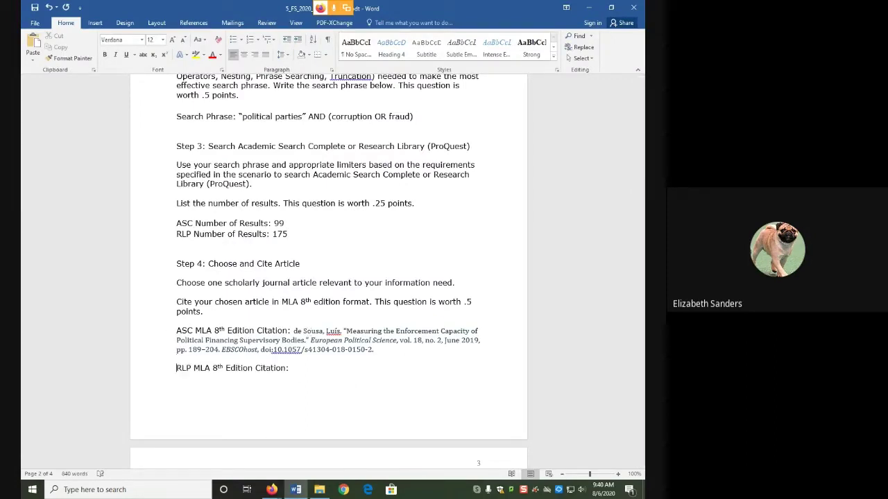
# Step: Switch to the ProQuest results in Firefox and open the third article, "China's anti-graft campaign and international anti-corruption norms"
pyautogui.moveTo(272, 490)
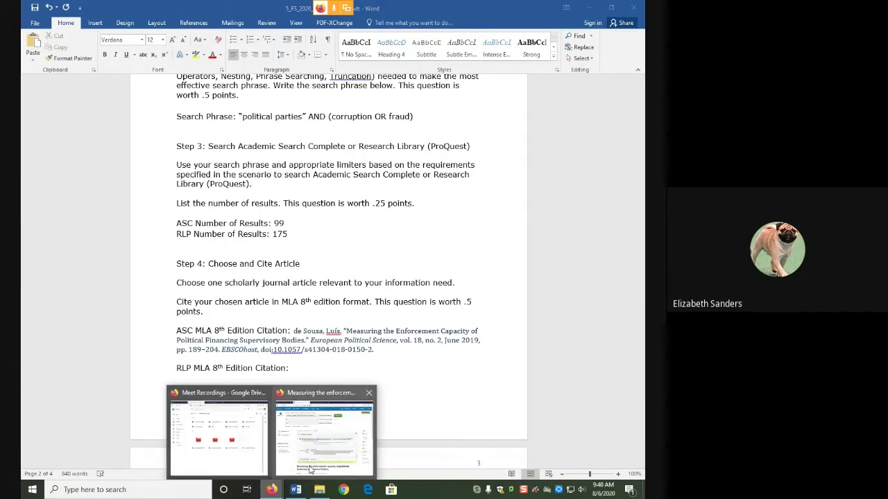
pyautogui.click(393, 436)
pyautogui.click(284, 9)
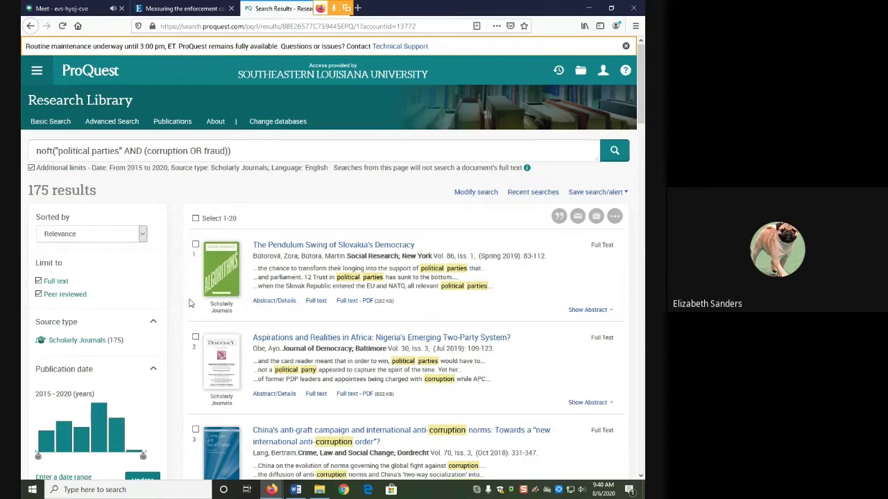
pyautogui.scroll(-4, 191, 303)
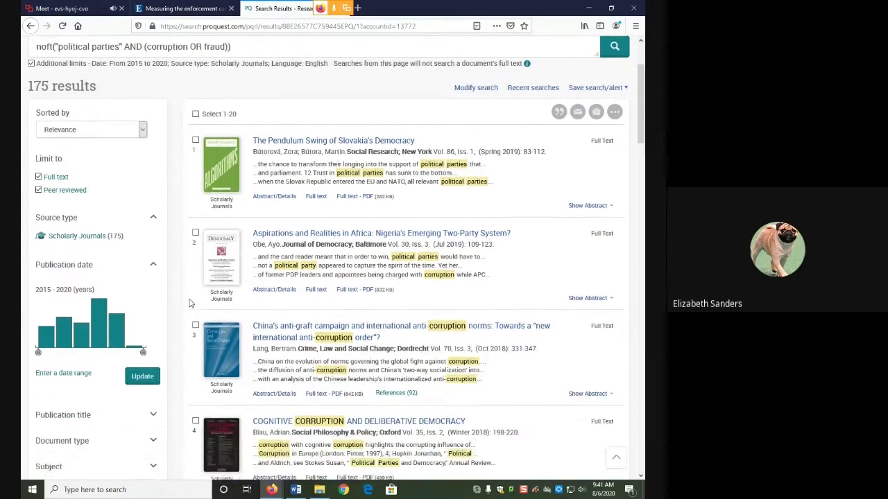
pyautogui.scroll(-1, 192, 304)
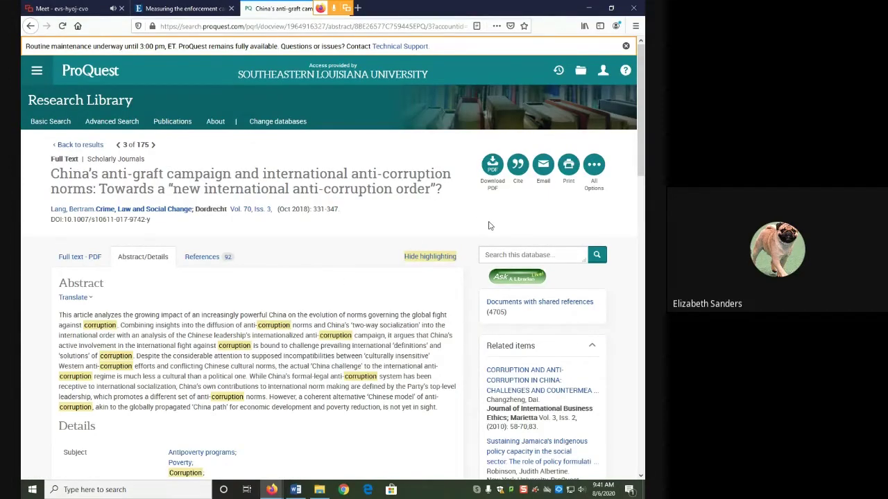
# Step: Generate the ProQuest article's citation in MLA 8th Edition style and copy it
pyautogui.click(521, 176)
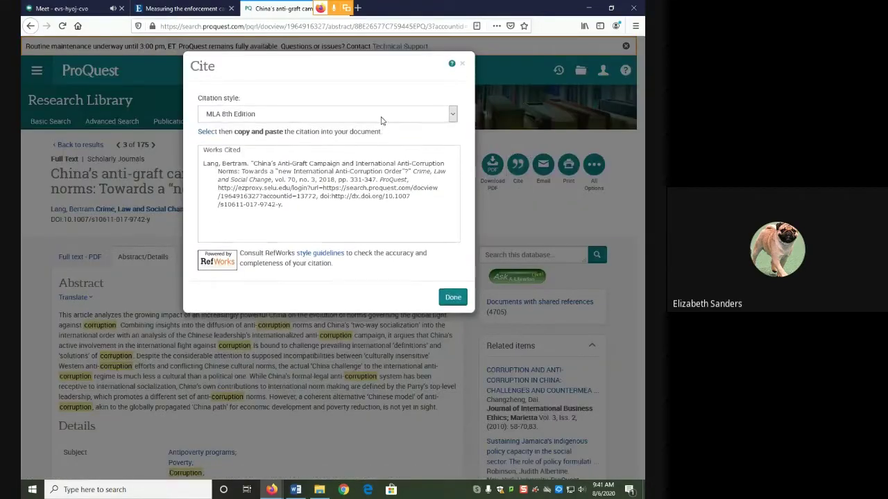
pyautogui.click(381, 120)
pyautogui.click(381, 121)
pyautogui.moveTo(333, 212); pyautogui.dragTo(203, 170)
pyautogui.hotkey('ctrl', 'c')
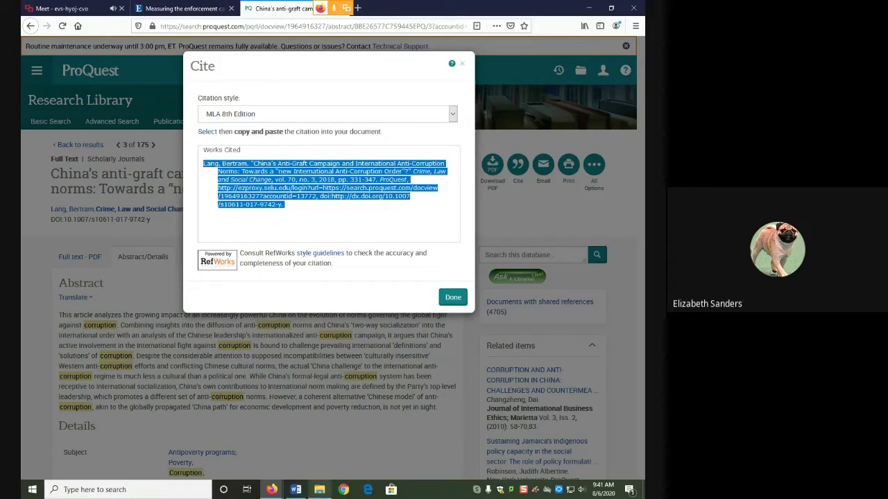
# Step: Paste the ProQuest citation under RLP MLA 8th Edition Citation in the Word worksheet, followed by a blank line
pyautogui.click(295, 490)
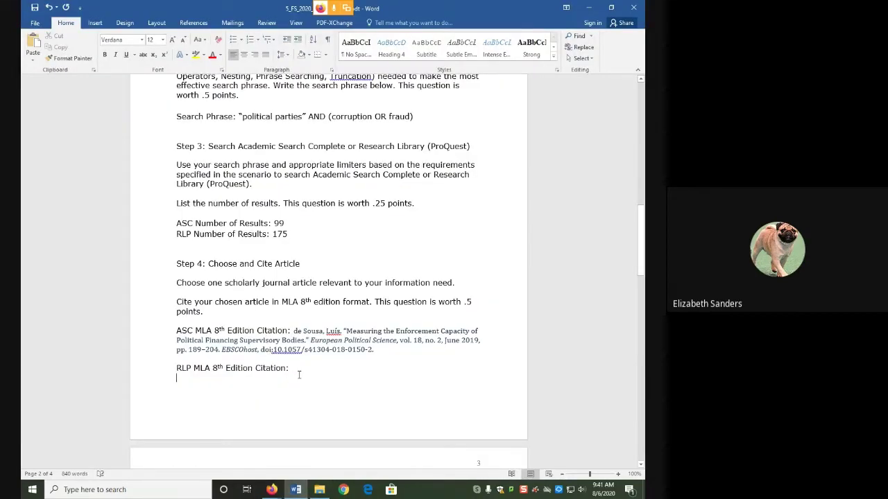
pyautogui.hotkey('ctrl', 'v')
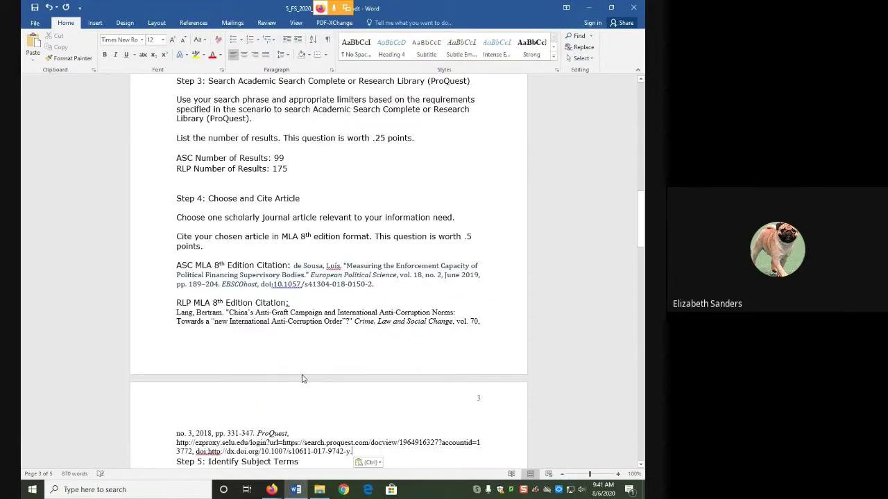
pyautogui.press('Return')
# Step: Return to the EBSCOhost article record in Firefox and copy its three Subject Terms for worksheet Step 5
pyautogui.scroll(-1, 302, 378)
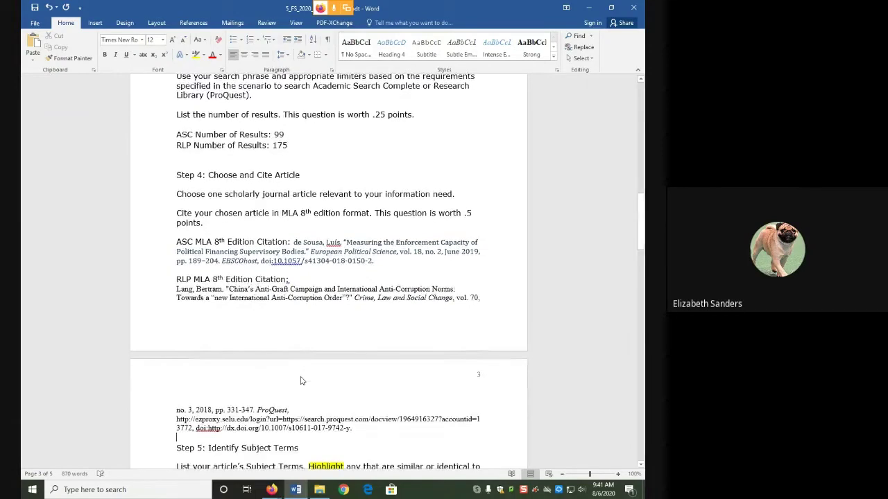
pyautogui.scroll(-4, 302, 381)
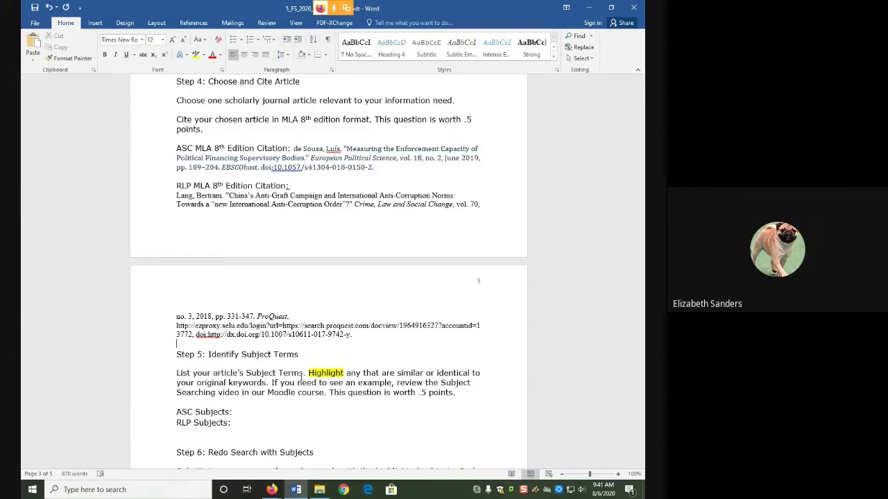
pyautogui.click(271, 489)
pyautogui.click(290, 450)
pyautogui.hotkey('ctrl', 'shift', 'Tab')
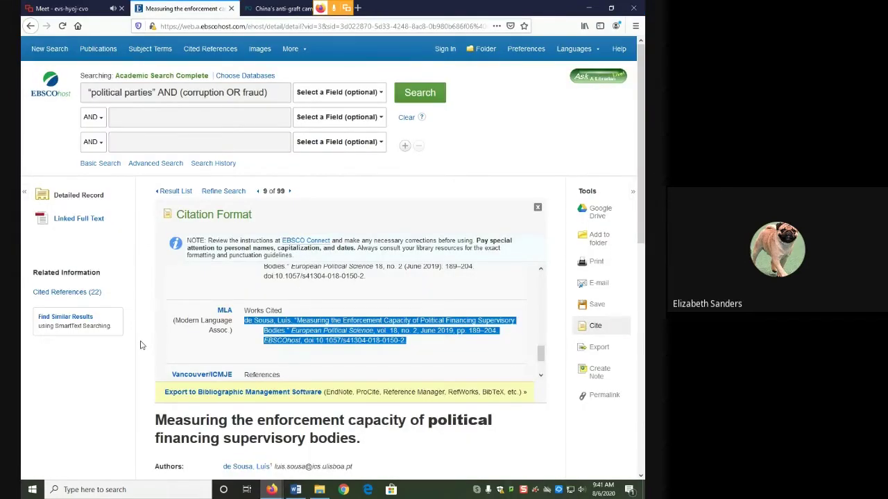
pyautogui.scroll(-2, 141, 345)
pyautogui.scroll(-2, 141, 344)
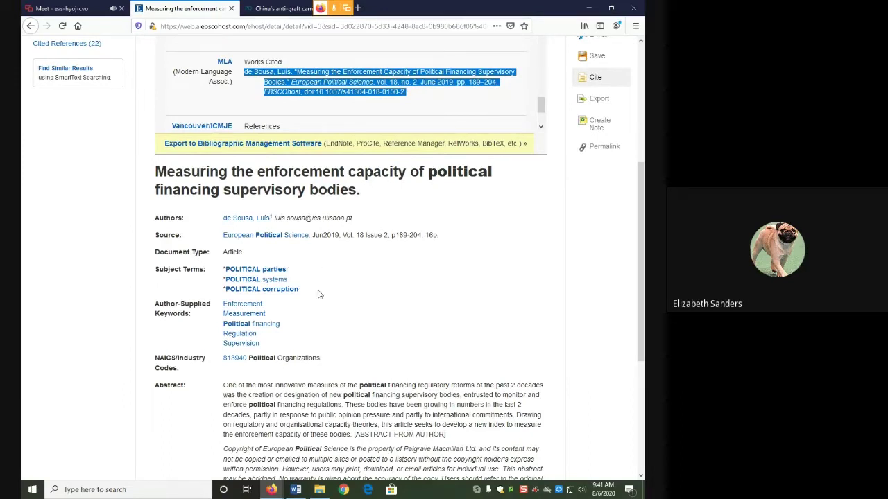
pyautogui.moveTo(303, 291); pyautogui.dragTo(224, 269)
pyautogui.hotkey('ctrl', 'c')
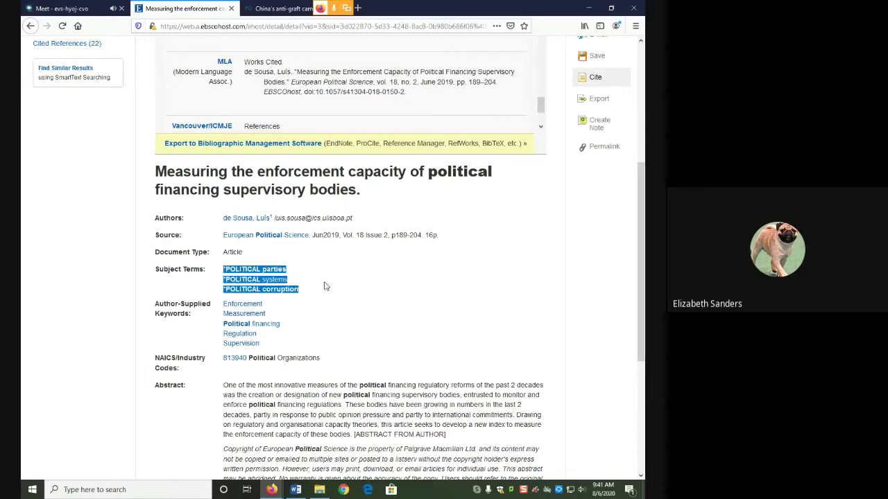
# Step: Compare the Author-Supplied Keywords section with the Subject Terms section of the article record
pyautogui.click(331, 288)
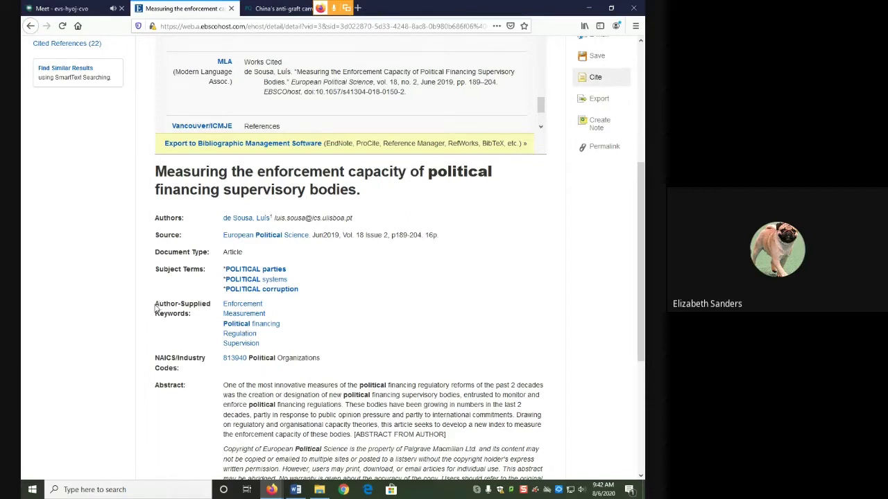
pyautogui.moveTo(197, 313); pyautogui.dragTo(156, 304)
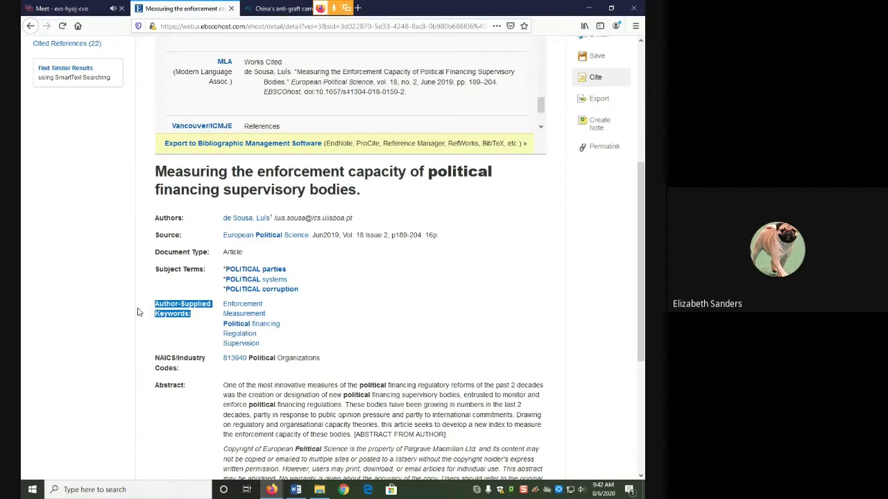
pyautogui.click(164, 303)
pyautogui.moveTo(155, 270); pyautogui.dragTo(201, 271)
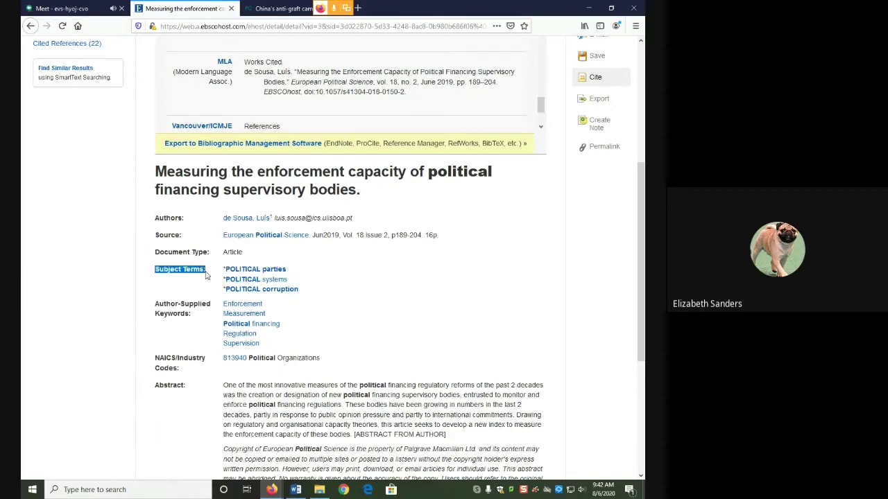
pyautogui.click(203, 273)
# Step: Paste the subject terms under ASC Subjects in the Word worksheet, left-aligned, with a blank line before RLP Subjects
pyautogui.click(294, 489)
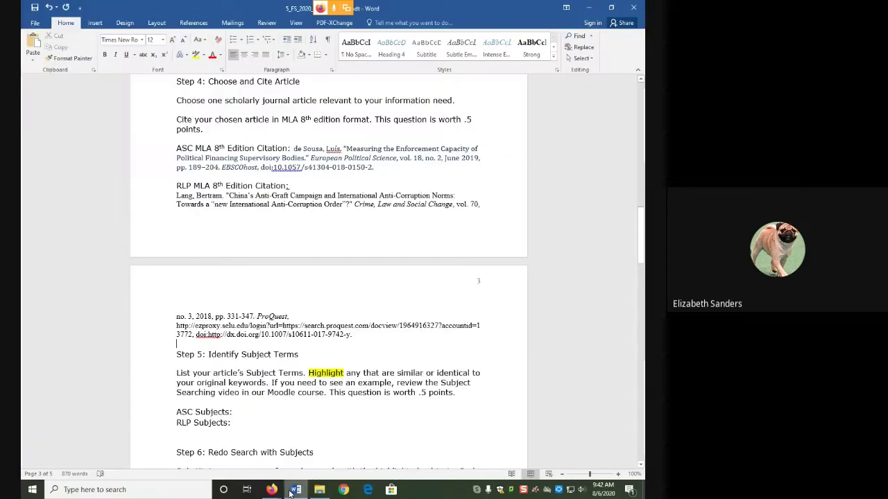
pyautogui.click(238, 412)
pyautogui.hotkey('ctrl', 'v')
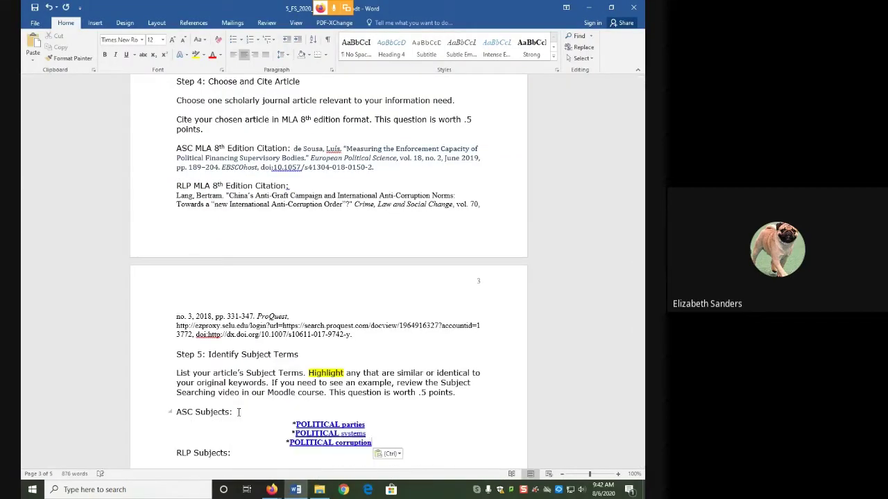
pyautogui.click(233, 55)
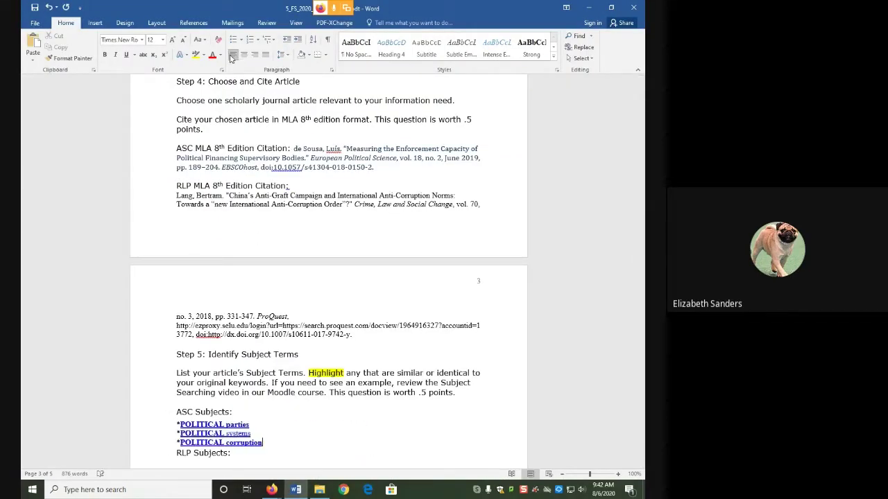
pyautogui.press('Right')
pyautogui.press('Return')
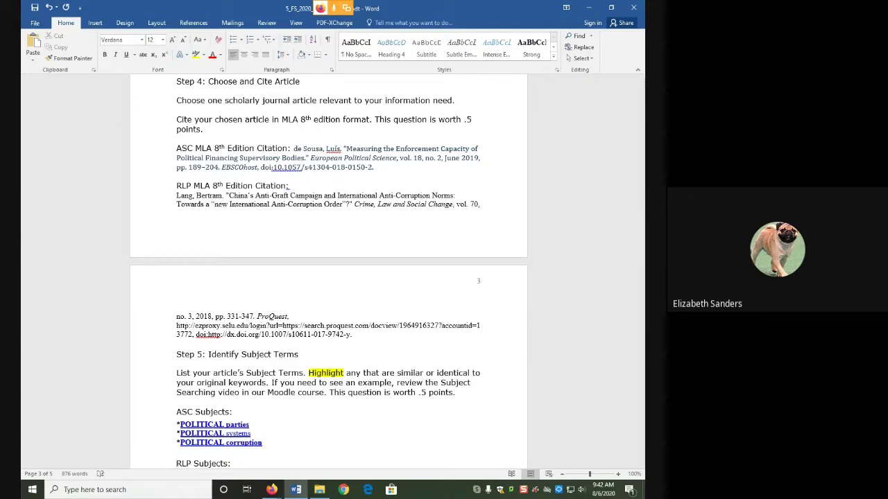
# Step: Highlight "POLITICAL parties" and "POLITICAL corruption" in yellow under ASC Subjects
pyautogui.scroll(-3, 250, 333)
pyautogui.moveTo(250, 332); pyautogui.dragTo(177, 332)
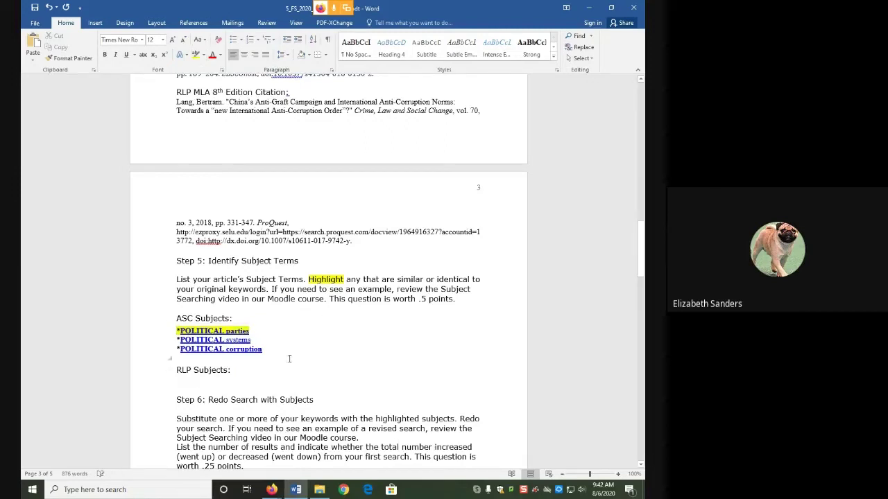
pyautogui.moveTo(263, 349); pyautogui.dragTo(176, 353)
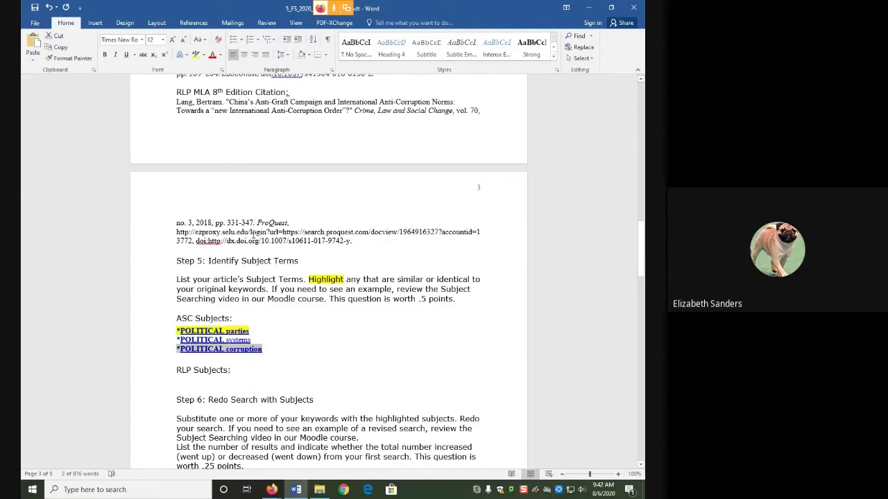
pyautogui.click(195, 54)
pyautogui.click(345, 331)
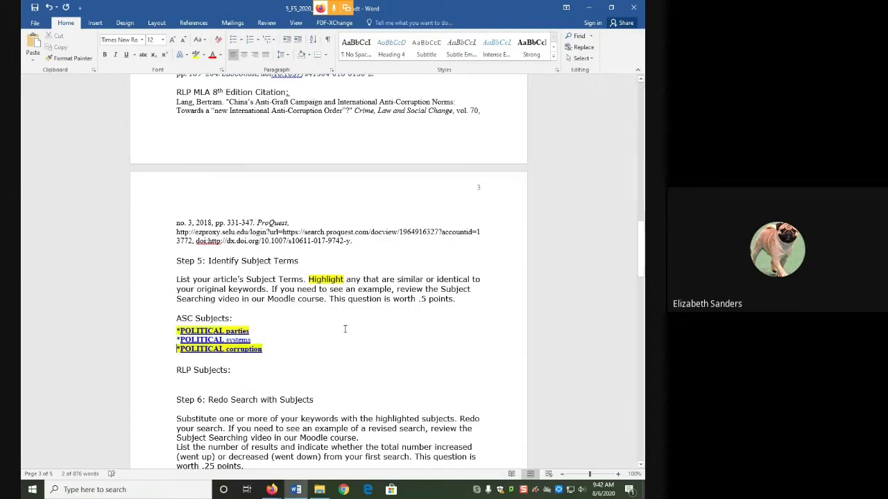
# Step: Switch to the ProQuest article record in Firefox, close the citation window and copy the full list of Subject terms
pyautogui.click(271, 490)
pyautogui.click(321, 455)
pyautogui.click(276, 8)
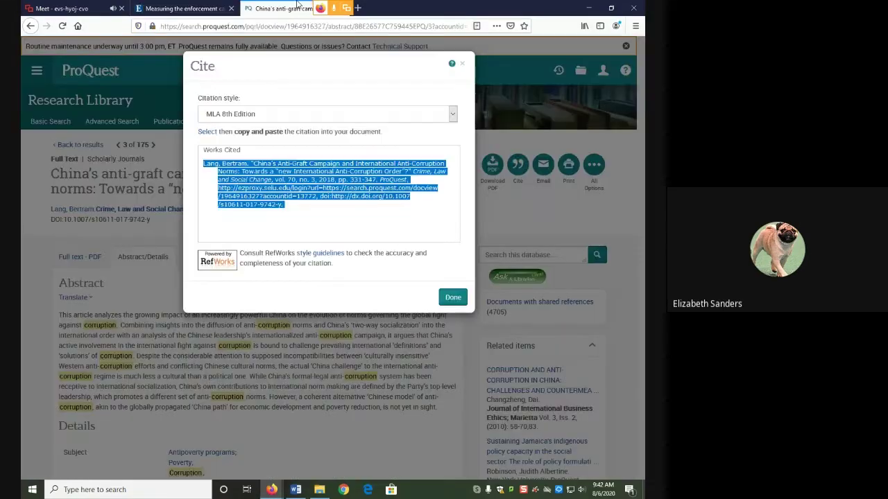
pyautogui.click(452, 297)
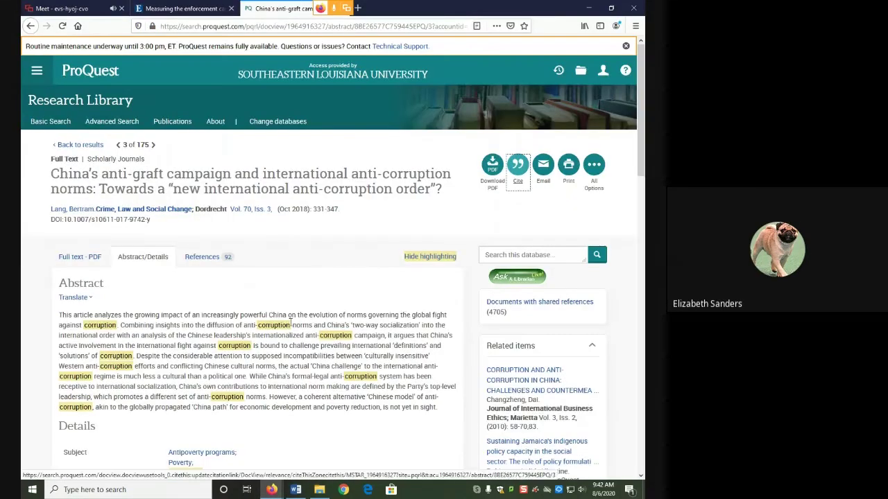
pyautogui.scroll(-3, 142, 385)
pyautogui.scroll(-1, 194, 408)
pyautogui.moveTo(213, 393); pyautogui.dragTo(161, 257)
pyautogui.hotkey('ctrl', 'c')
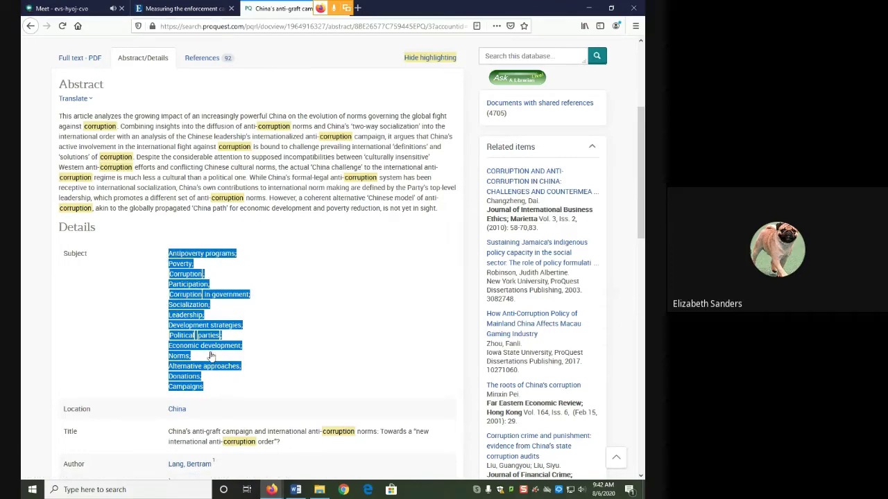
# Step: Paste the ProQuest subject list under RLP Subjects in the Word worksheet and compare it with the article record
pyautogui.moveTo(288, 491)
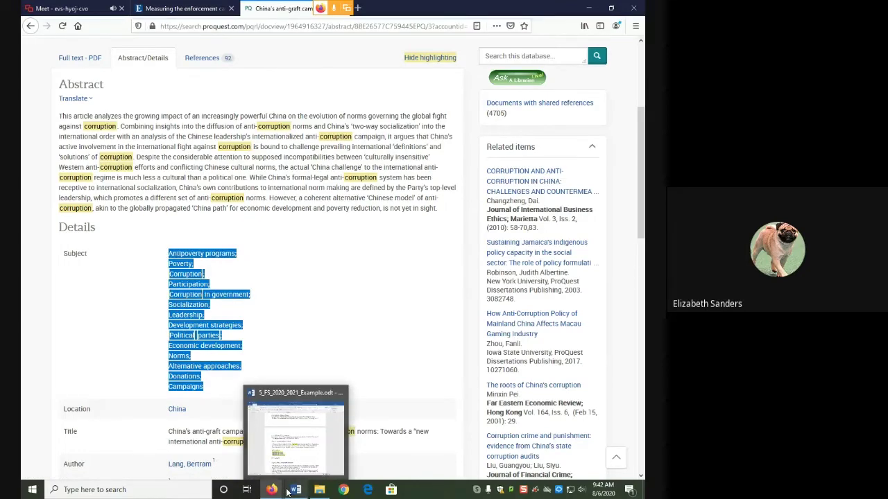
pyautogui.click(297, 427)
pyautogui.hotkey('ctrl', 'v')
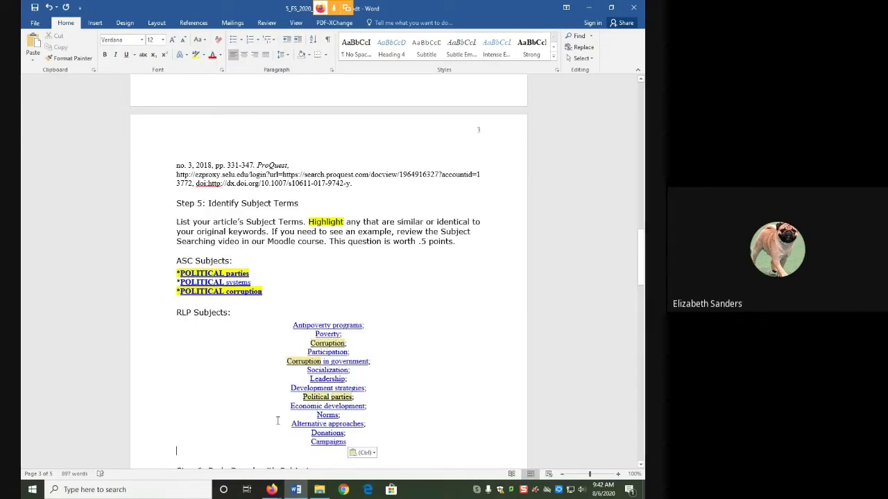
pyautogui.moveTo(271, 491)
pyautogui.click(236, 471)
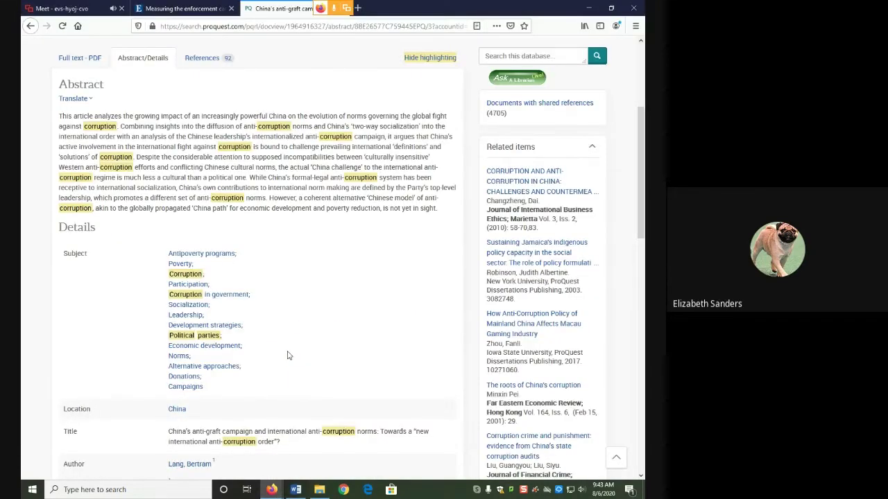
pyautogui.click(296, 490)
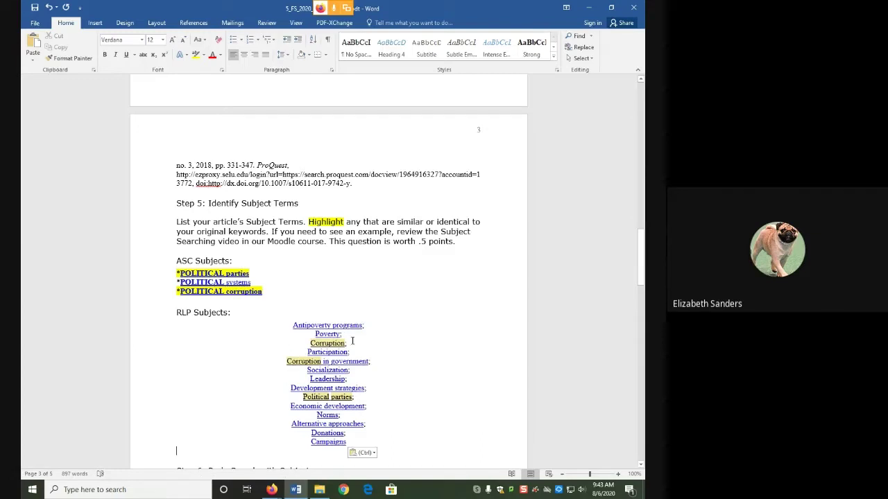
# Step: Highlight "Corruption", "Political parties" and "Corruption in government" in yellow under RLP Subjects
pyautogui.moveTo(353, 341); pyautogui.dragTo(311, 343)
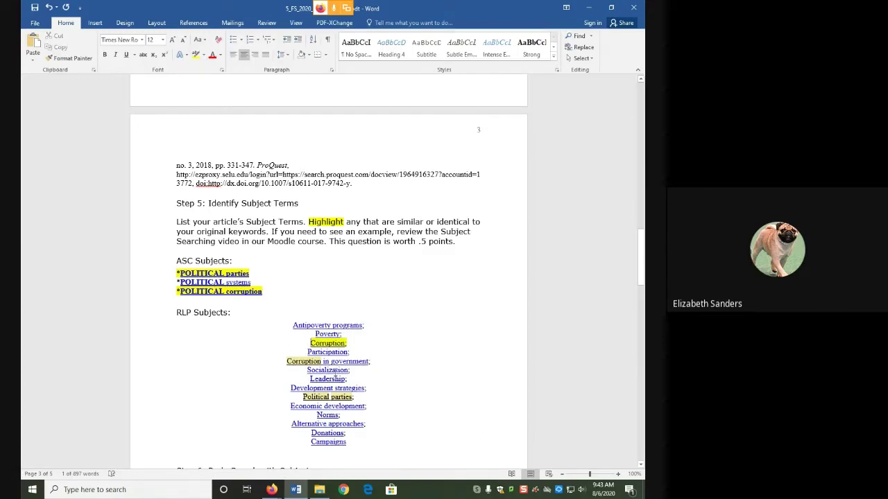
pyautogui.moveTo(354, 396); pyautogui.dragTo(303, 397)
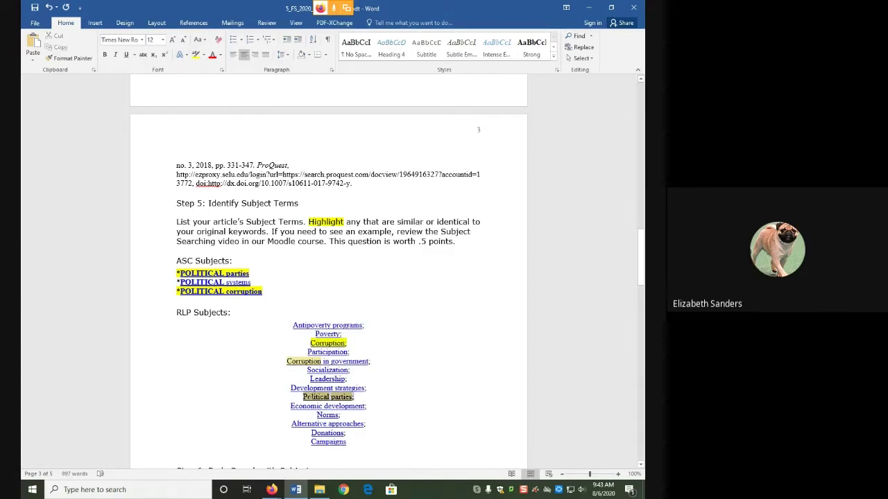
pyautogui.click(197, 55)
pyautogui.click(407, 419)
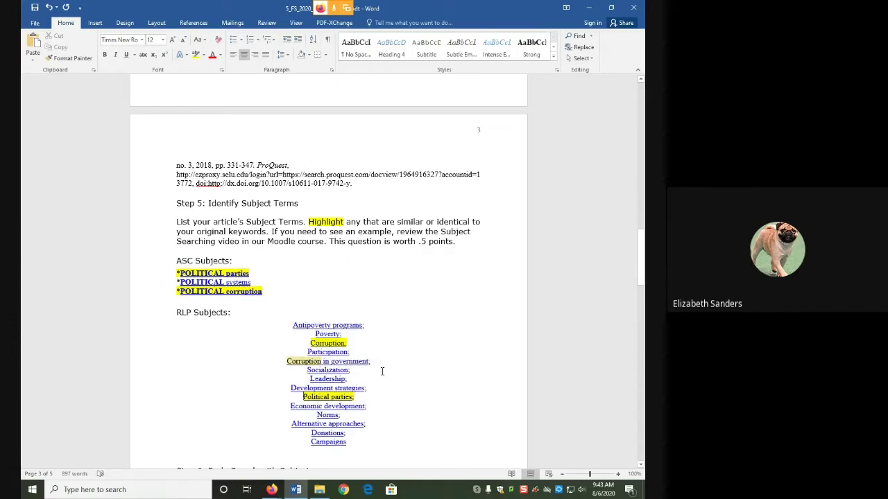
pyautogui.moveTo(377, 361); pyautogui.dragTo(321, 361)
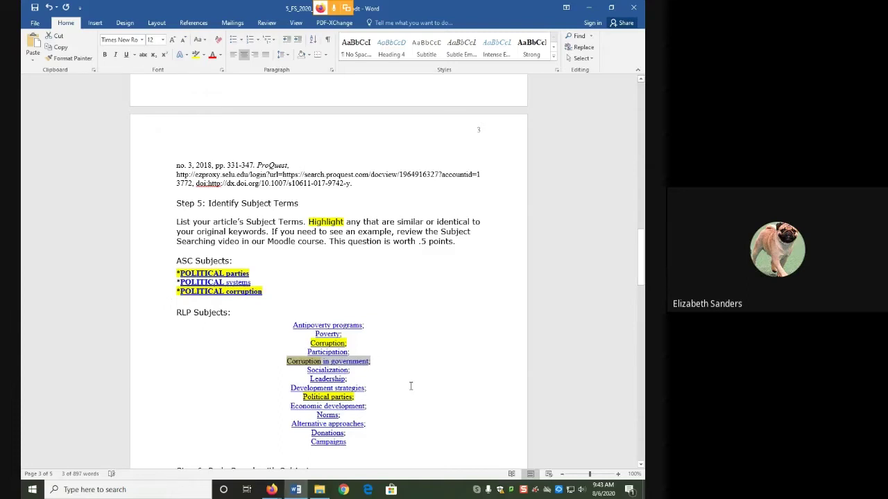
pyautogui.click(196, 55)
pyautogui.click(369, 405)
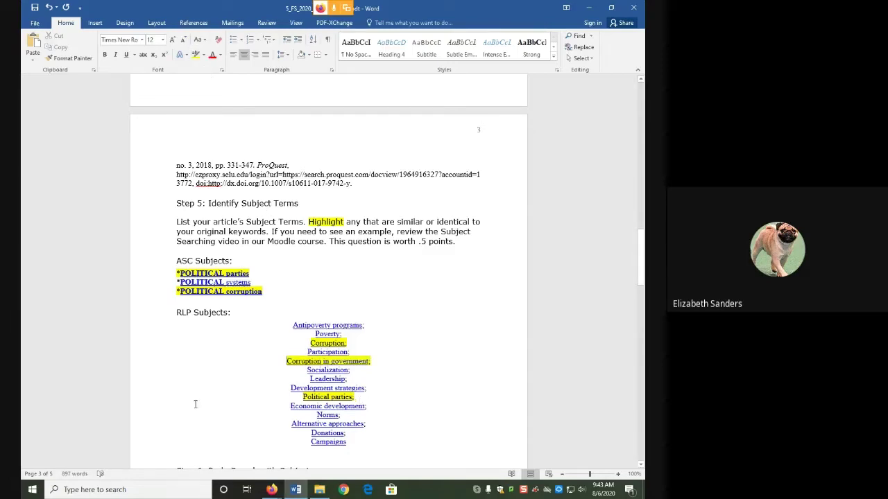
# Step: Review the worksheet's Step 6 instructions, then return to the EBSCOhost article record in Firefox and reopen its result list
pyautogui.scroll(-3, 182, 406)
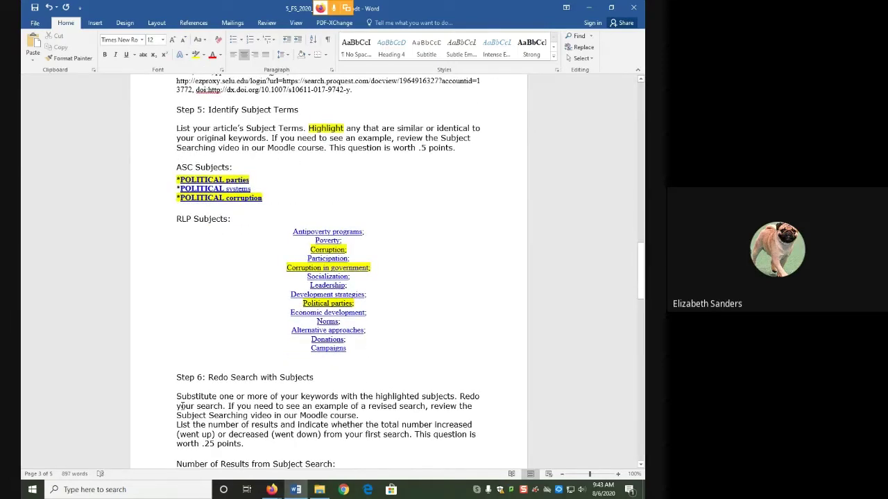
pyautogui.scroll(-2, 182, 406)
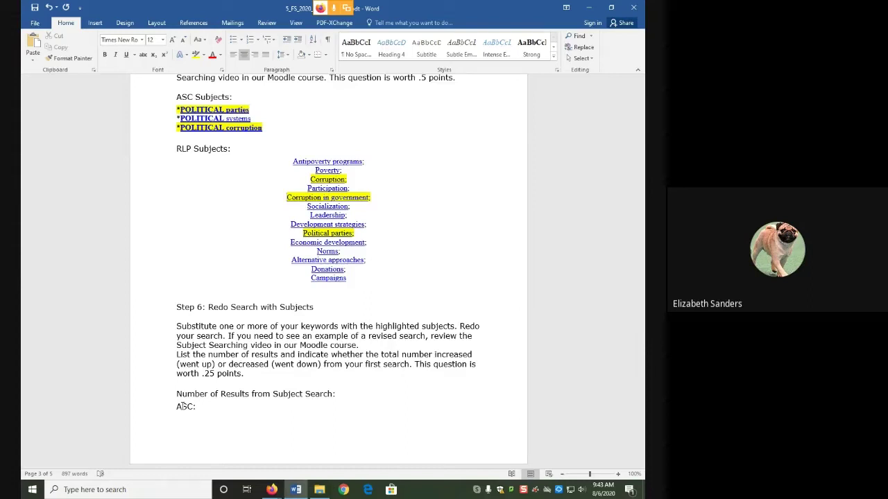
pyautogui.scroll(-4, 183, 407)
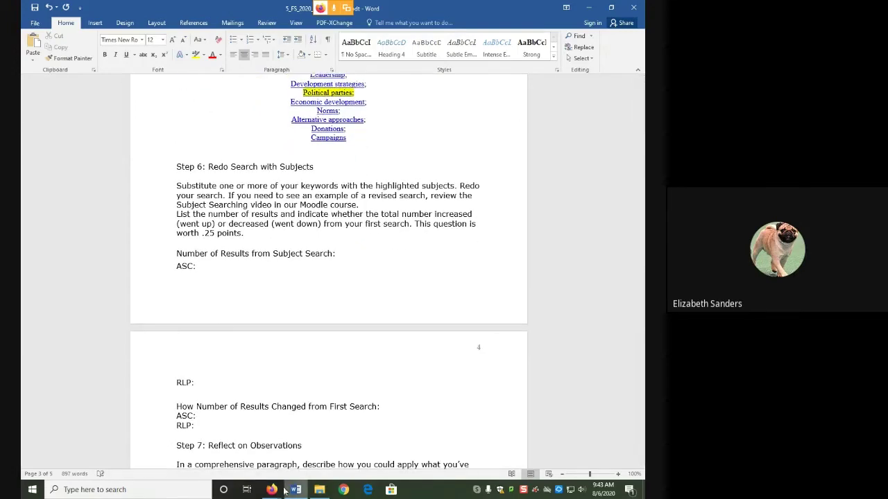
pyautogui.moveTo(284, 491)
pyautogui.click(331, 436)
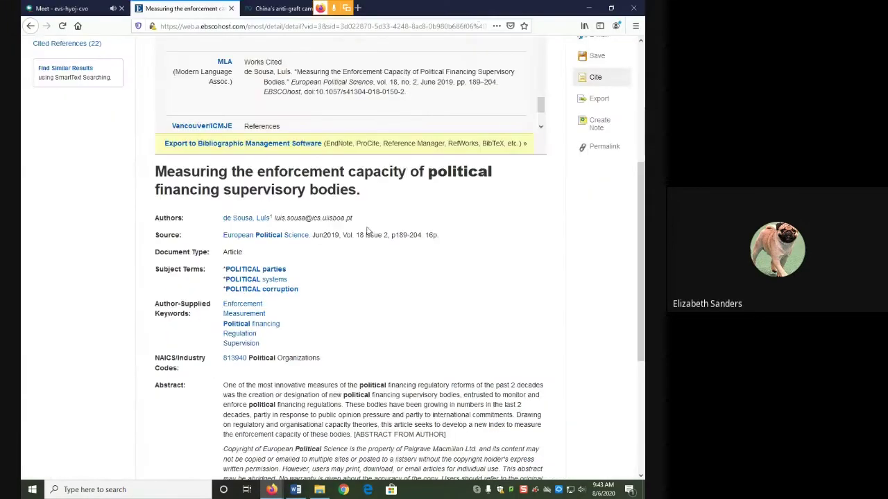
pyautogui.scroll(5, 208, 325)
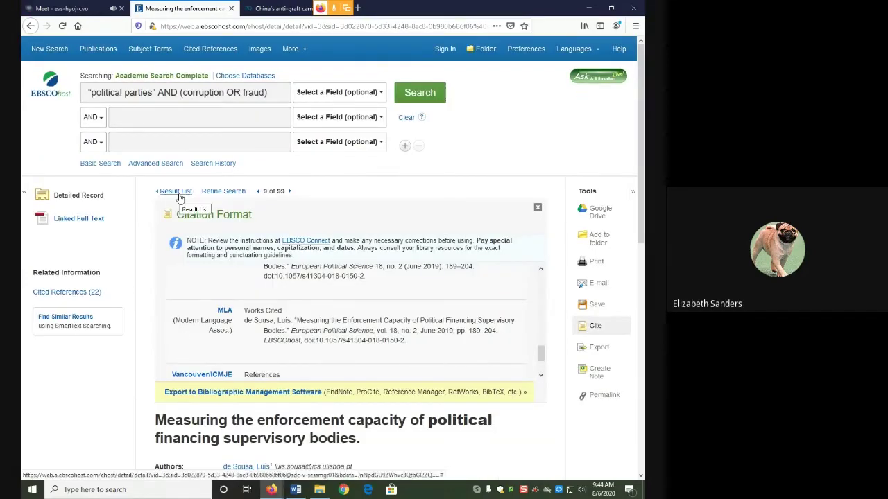
pyautogui.click(179, 198)
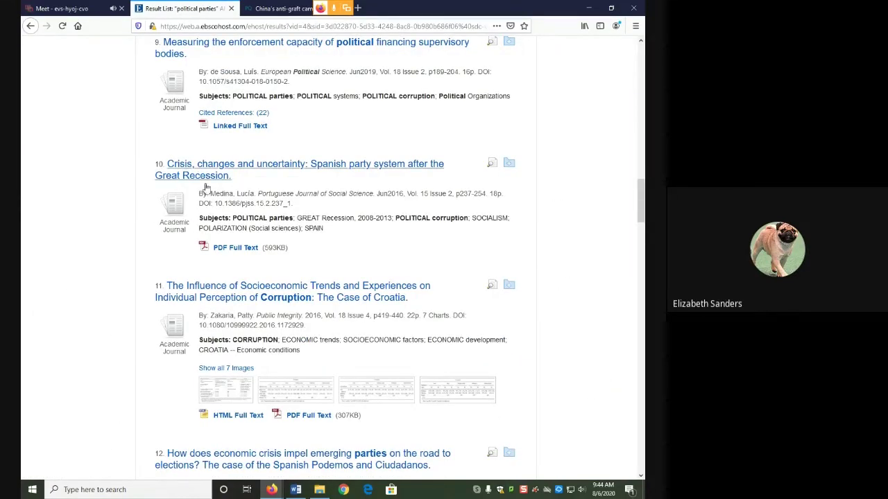
pyautogui.click(642, 78)
pyautogui.click(641, 78)
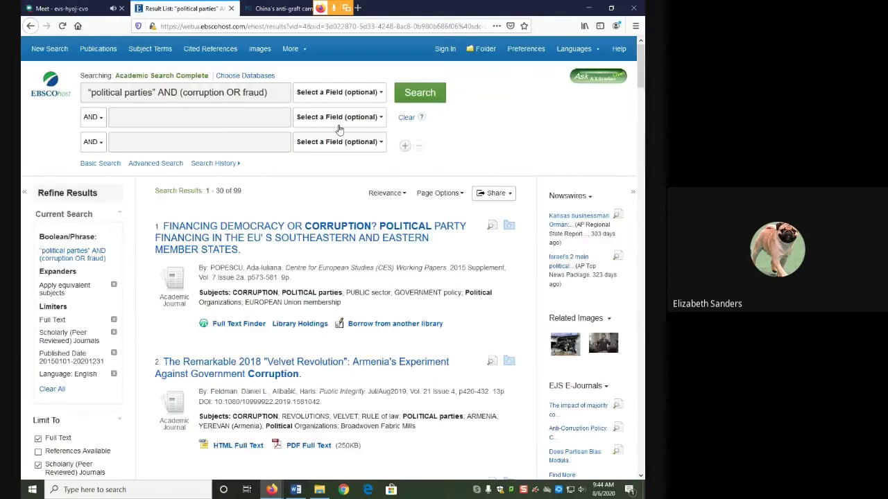
# Step: Move "(corruption OR fraud)" to the second search row, leaving only "political parties" in quotation marks in the first row
pyautogui.moveTo(269, 92); pyautogui.dragTo(182, 93)
pyautogui.hotkey('ctrl', 'c')
pyautogui.press('BackSpace')
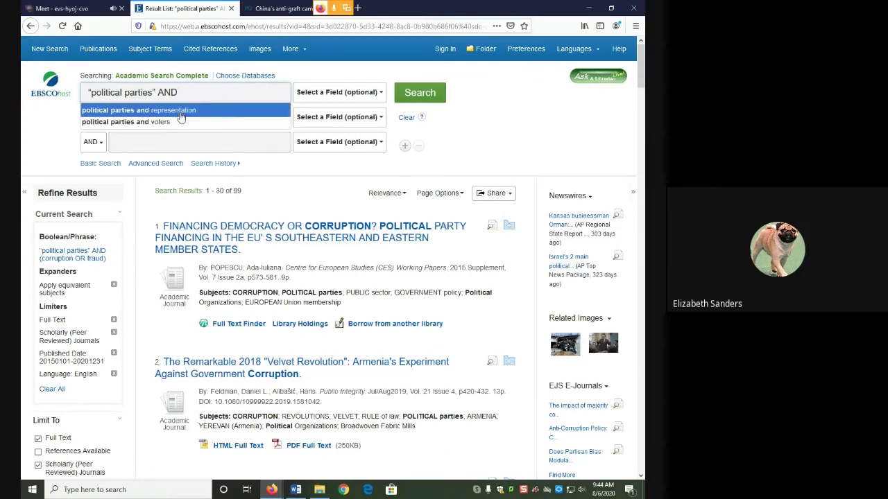
pyautogui.click(168, 118)
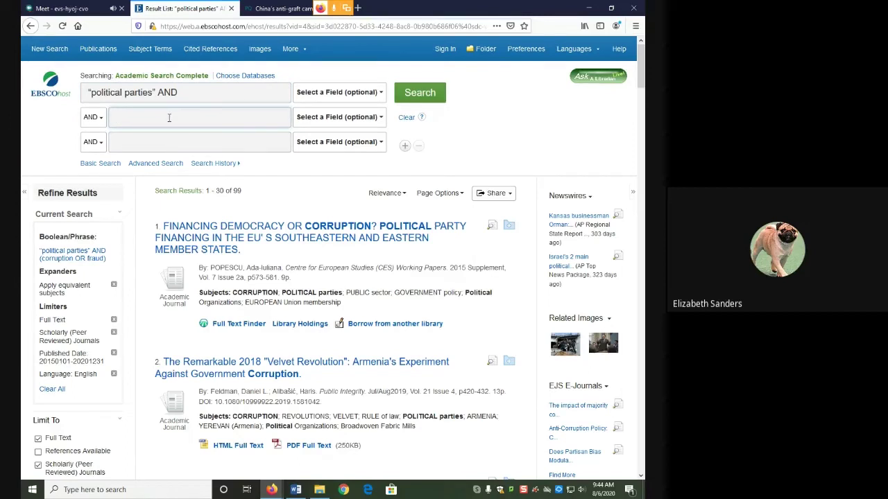
pyautogui.hotkey('ctrl', 'v')
pyautogui.click(211, 94)
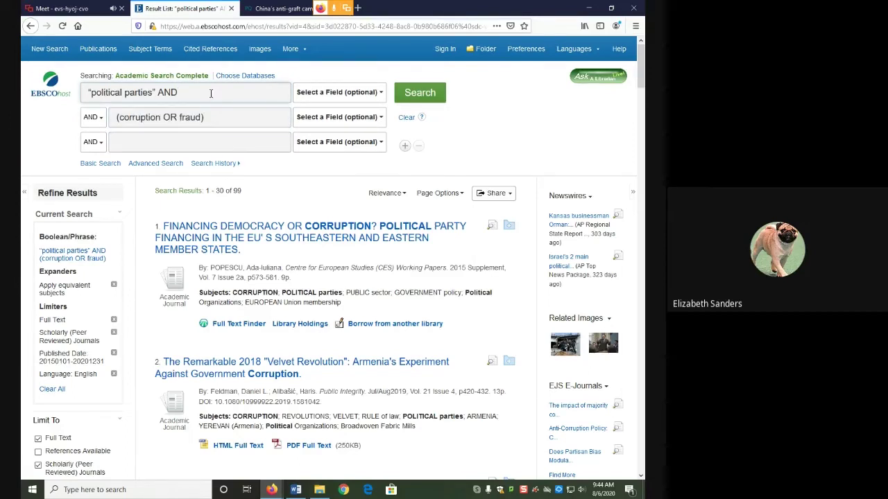
pyautogui.press('BackSpace')
pyautogui.press('BackSpace')
pyautogui.press('BackSpace')
pyautogui.press('BackSpace')
pyautogui.click(468, 143)
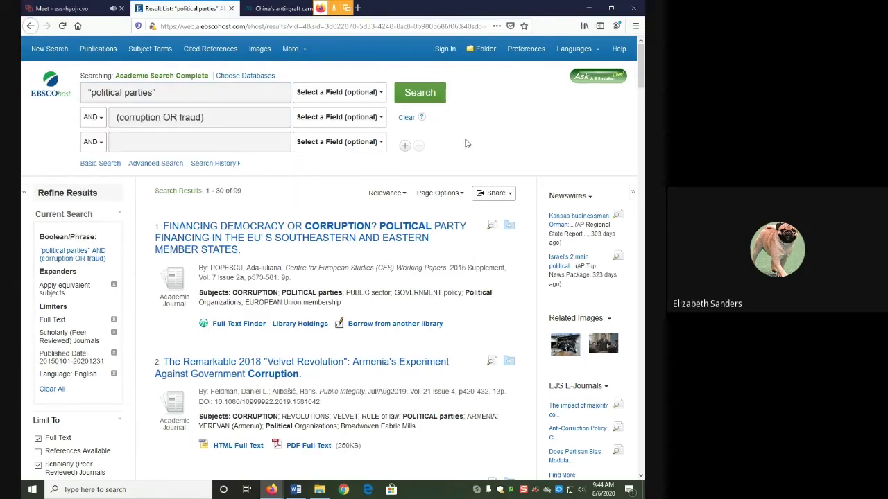
pyautogui.click(238, 122)
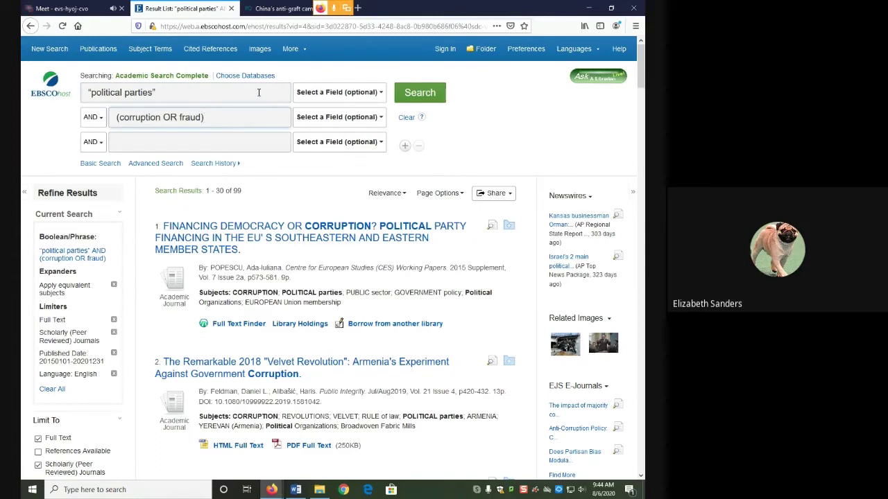
# Step: Restrict "political parties" to the SU Subject Terms field and rerun the Academic Search Complete search
pyautogui.click(309, 97)
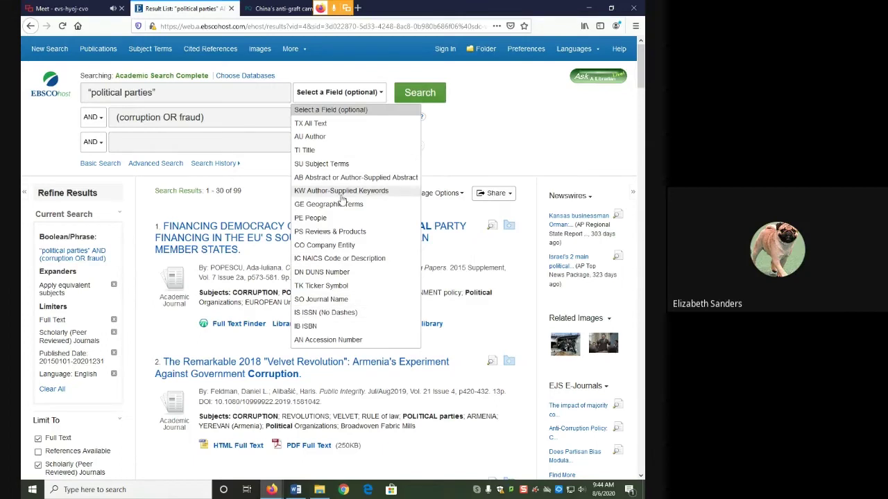
pyautogui.click(332, 166)
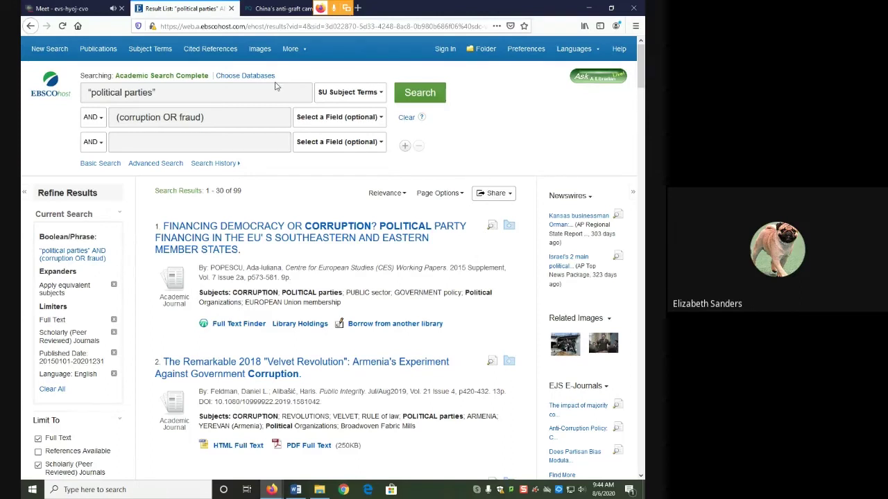
pyautogui.click(432, 90)
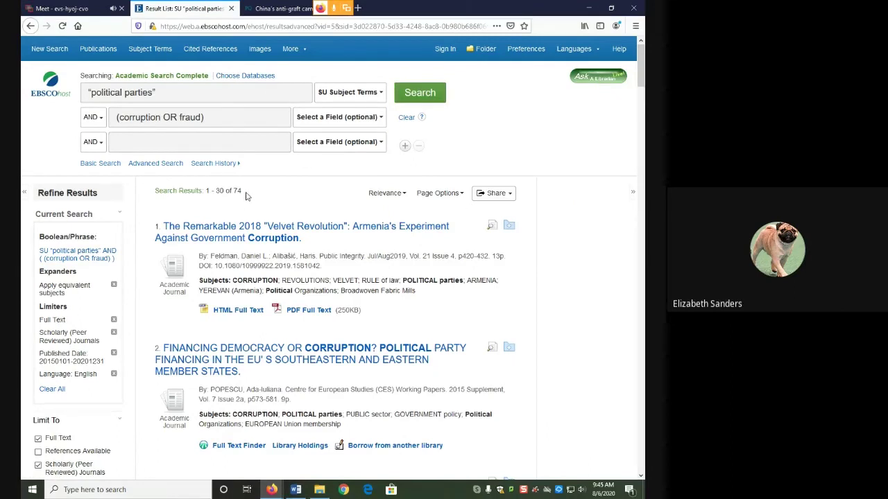
# Step: Record 74 as the ASC subject search result count in the Word worksheet and "Decreased" as the ASC change from the first search
pyautogui.moveTo(244, 193); pyautogui.dragTo(235, 193)
pyautogui.click(302, 490)
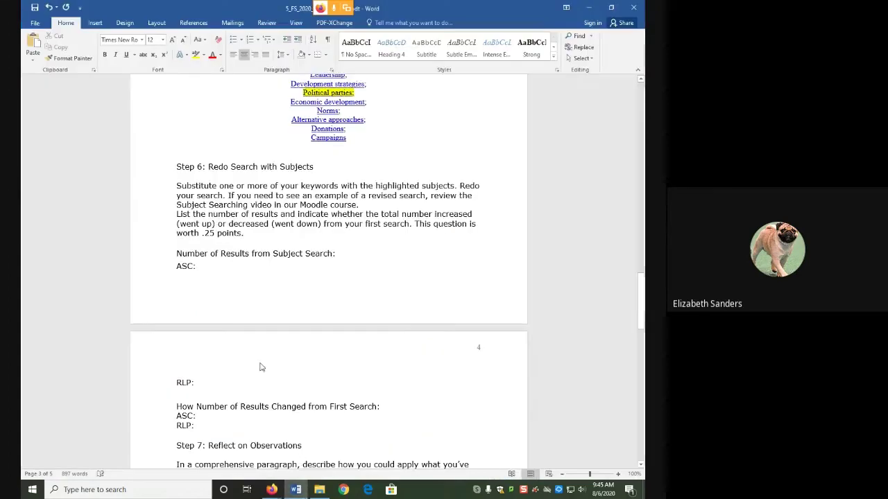
pyautogui.click(218, 264)
pyautogui.write('74')
pyautogui.click(224, 416)
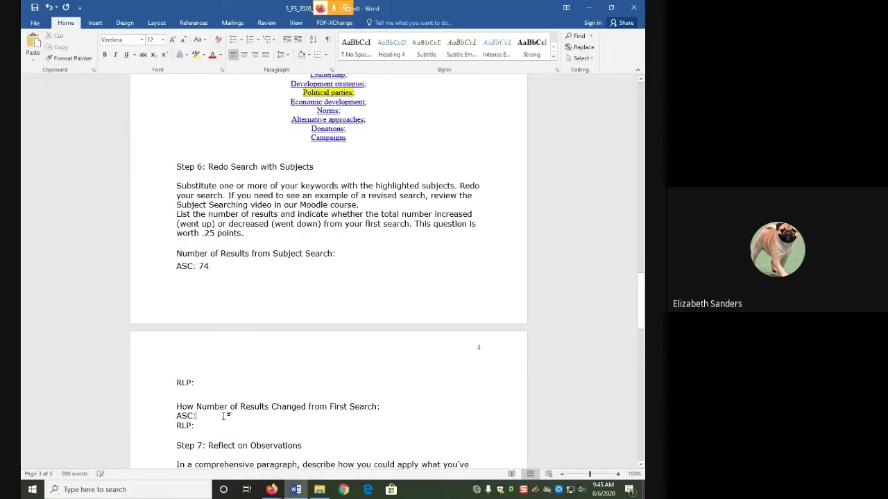
pyautogui.write('Des')
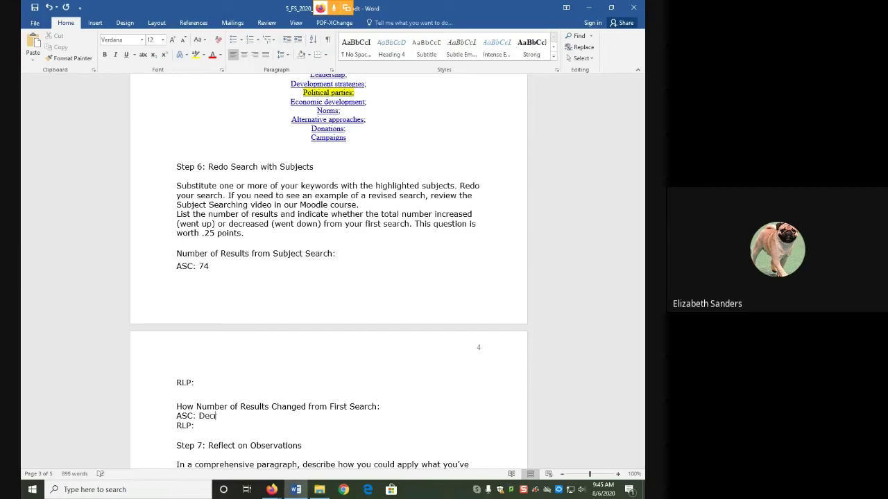
pyautogui.write('reased')
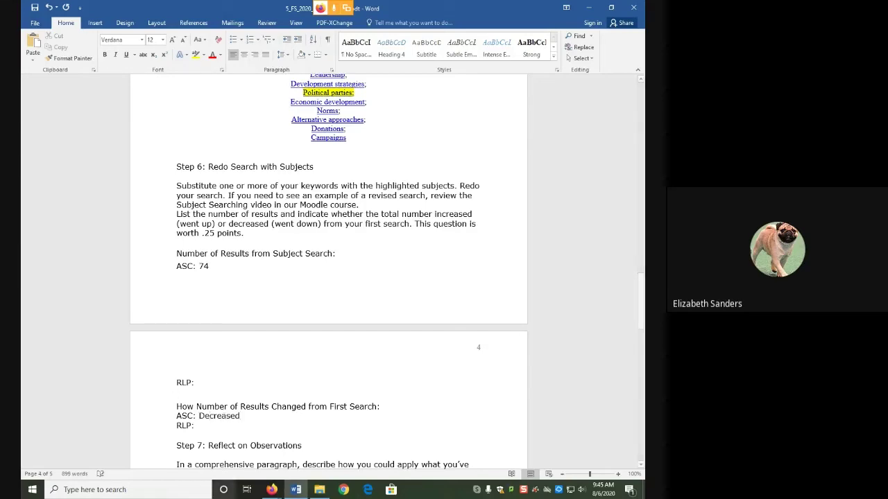
# Step: Switch to the ProQuest article record in Firefox and copy the subject term "Corruption in government" from its details
pyautogui.moveTo(272, 489)
pyautogui.click(305, 463)
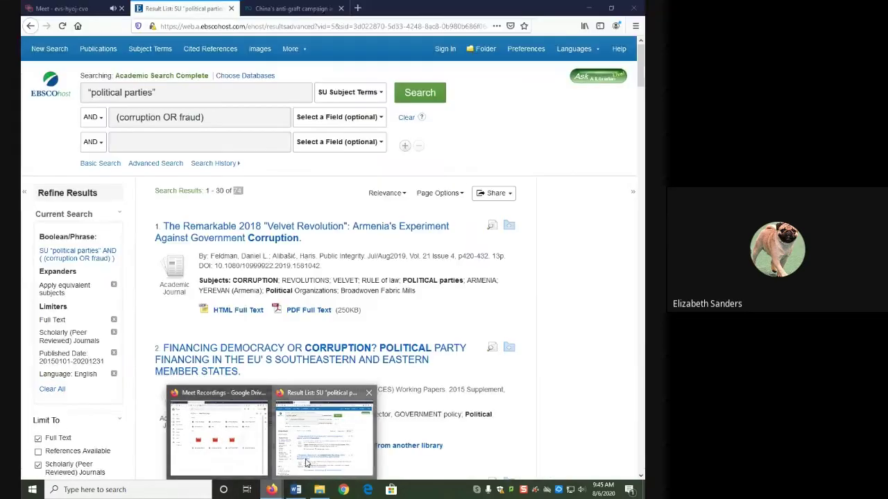
pyautogui.click(288, 9)
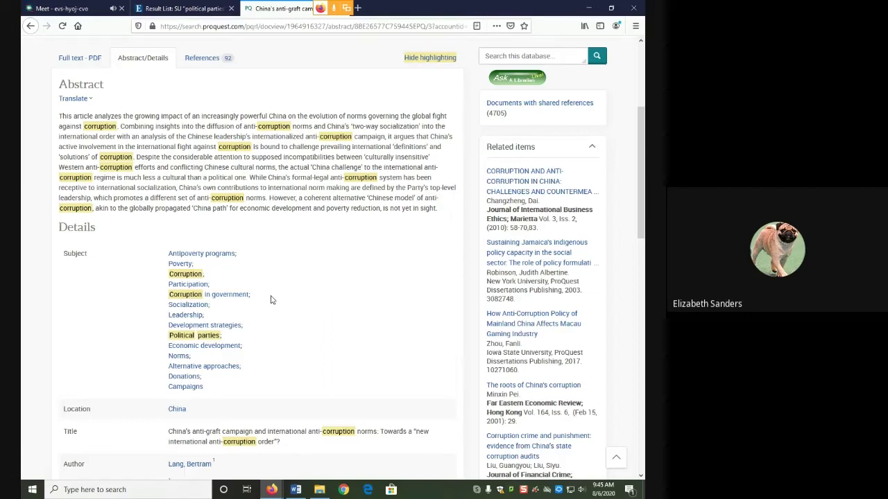
pyautogui.moveTo(247, 296); pyautogui.dragTo(163, 300)
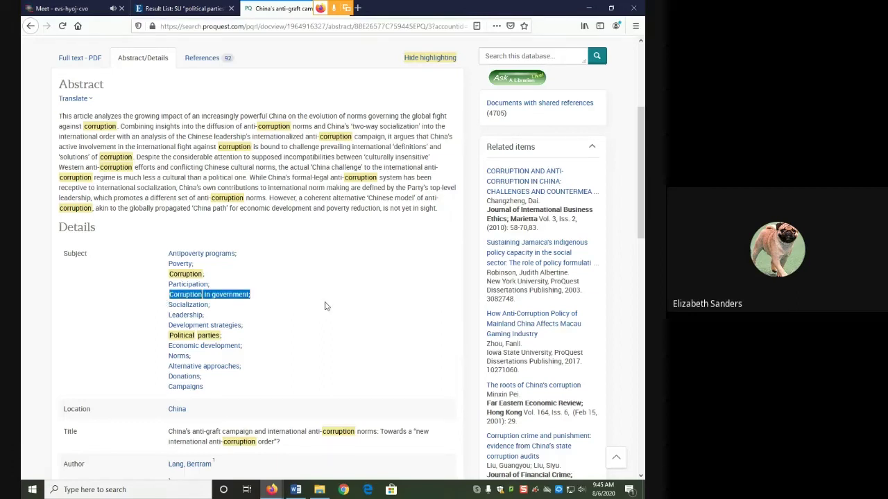
# Step: Return from the article record to the ProQuest results list and open the search for modification
pyautogui.scroll(3, 288, 340)
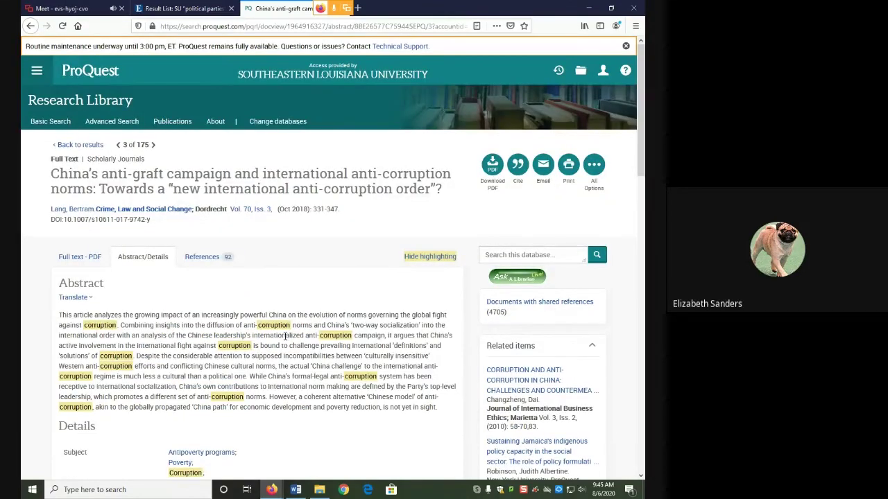
pyautogui.click(96, 147)
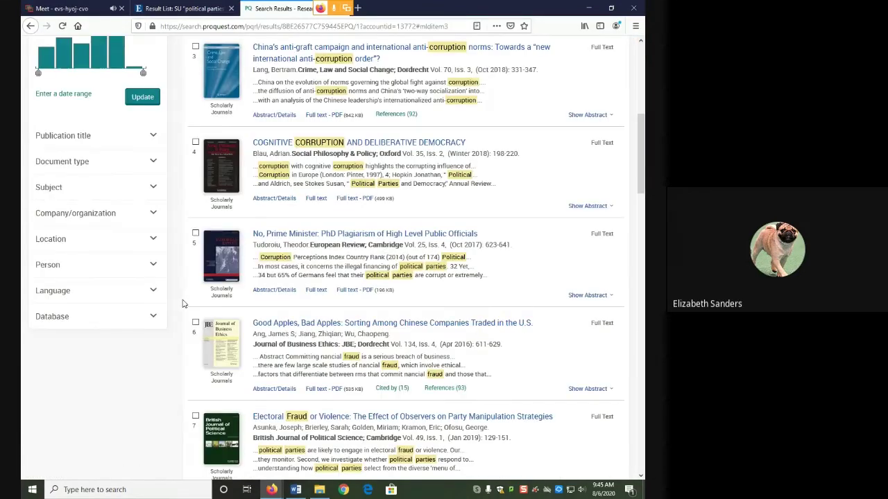
pyautogui.scroll(5, 182, 303)
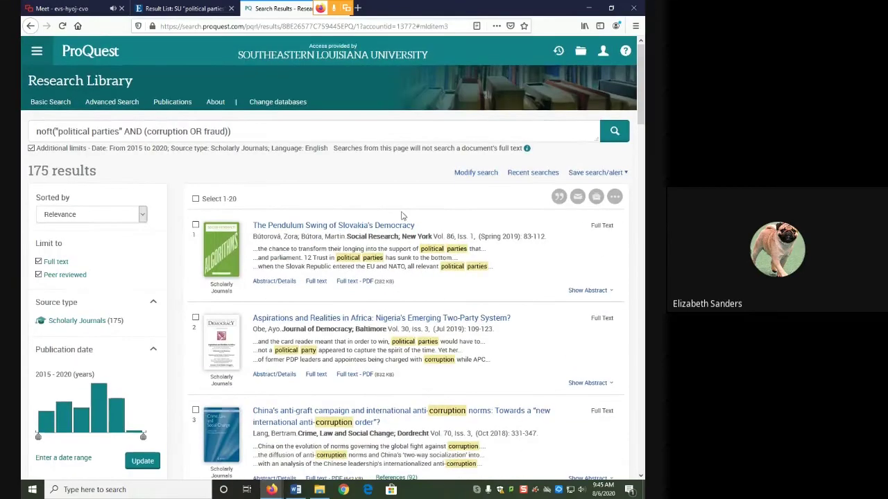
pyautogui.click(476, 173)
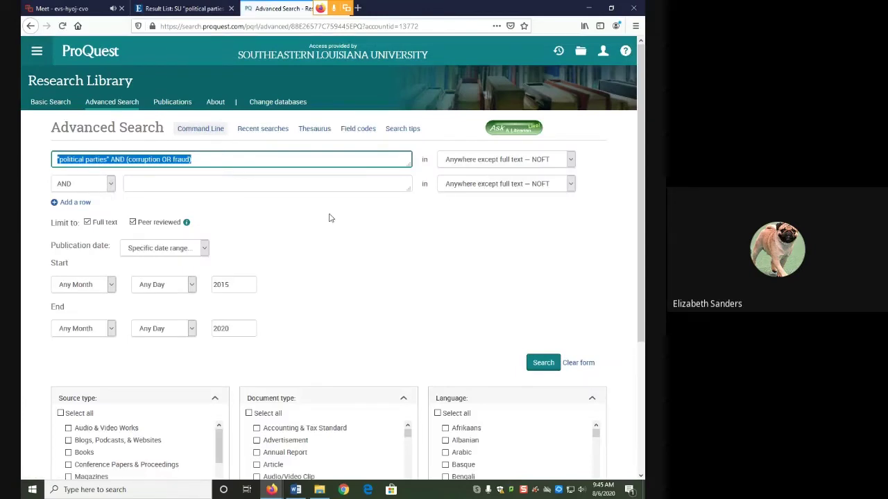
# Step: Enter the copied subject "Corruption in government" in the second search row, without its trailing semicolon
pyautogui.click(235, 184)
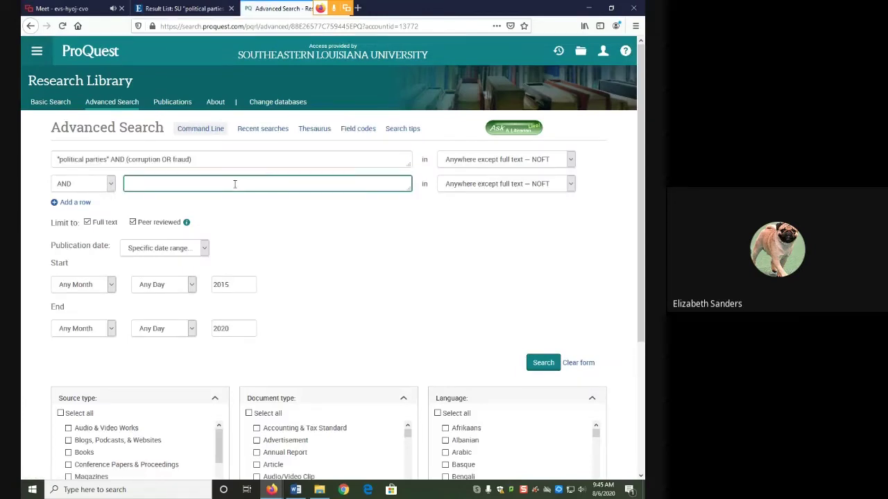
pyautogui.write('Corruption in government,')
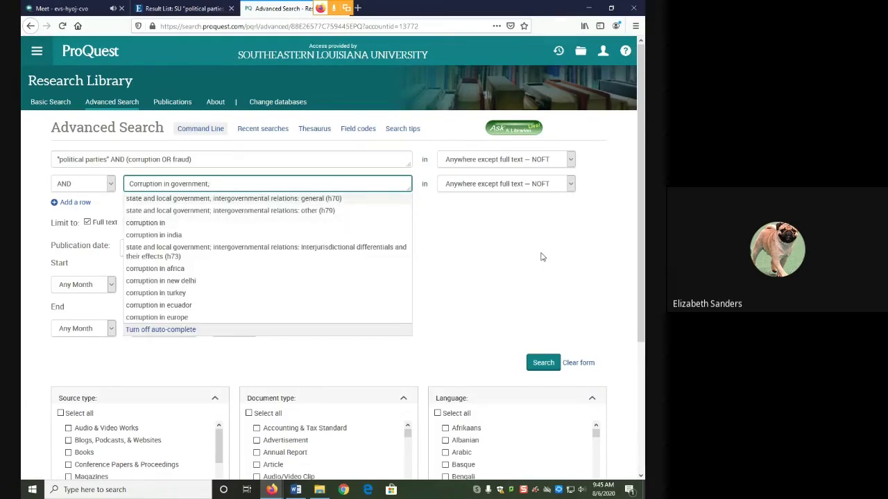
pyautogui.press('BackSpace')
# Step: Remove "AND (corruption OR fraud)" from the first search row, leaving only "political parties" in quotation marks
pyautogui.click(248, 163)
pyautogui.press('BackSpace')
pyautogui.press('BackSpace')
pyautogui.press('BackSpace')
pyautogui.press('BackSpace')
pyautogui.press('BackSpace')
pyautogui.press('BackSpace')
pyautogui.press('BackSpace')
pyautogui.press('BackSpace')
pyautogui.press('BackSpace')
pyautogui.press('BackSpace')
pyautogui.press('BackSpace')
pyautogui.press('BackSpace')
pyautogui.press('BackSpace')
pyautogui.press('BackSpace')
pyautogui.press('BackSpace')
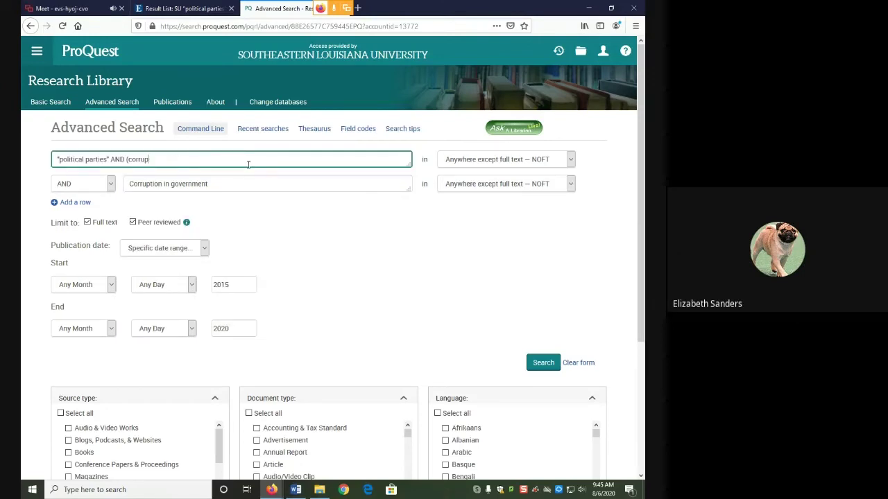
pyautogui.press('BackSpace')
pyautogui.press('BackSpace')
pyautogui.press('BackSpace')
pyautogui.press('BackSpace')
pyautogui.press('BackSpace')
pyautogui.press('BackSpace')
pyautogui.press('BackSpace')
# Step: Enclose the Corruption in government phrase in the second search row in quotation marks
pyautogui.click(232, 186)
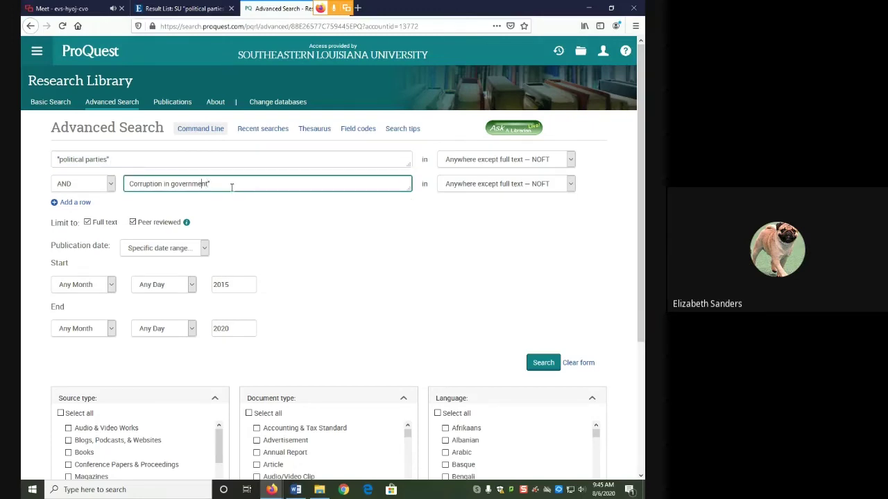
pyautogui.press('Left')
pyautogui.press('Left')
pyautogui.press('Left')
pyautogui.press('Left')
pyautogui.press('Left')
pyautogui.press('Left')
pyautogui.press('Left')
pyautogui.press('Left')
pyautogui.press('Left')
pyautogui.write('"')
# Step: Restrict "Corruption in government" to the All subjects & indexing — SU field and rerun the ProQuest Research Library search
pyautogui.click(527, 186)
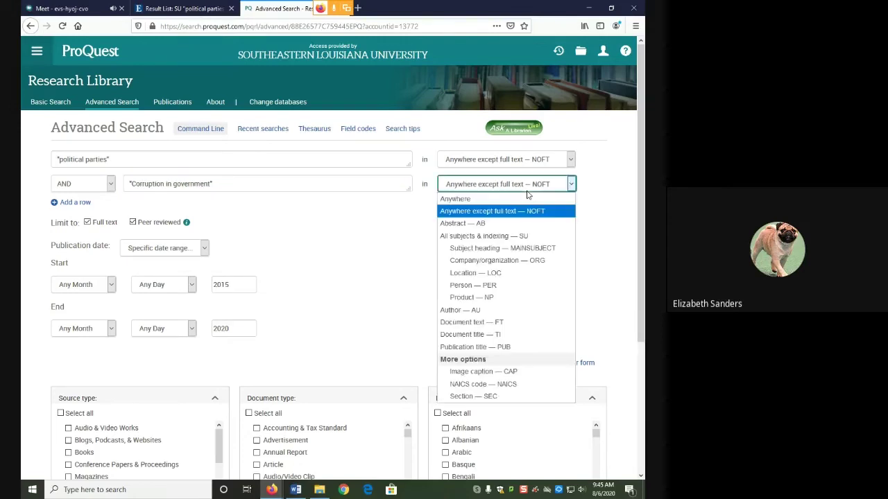
pyautogui.click(504, 237)
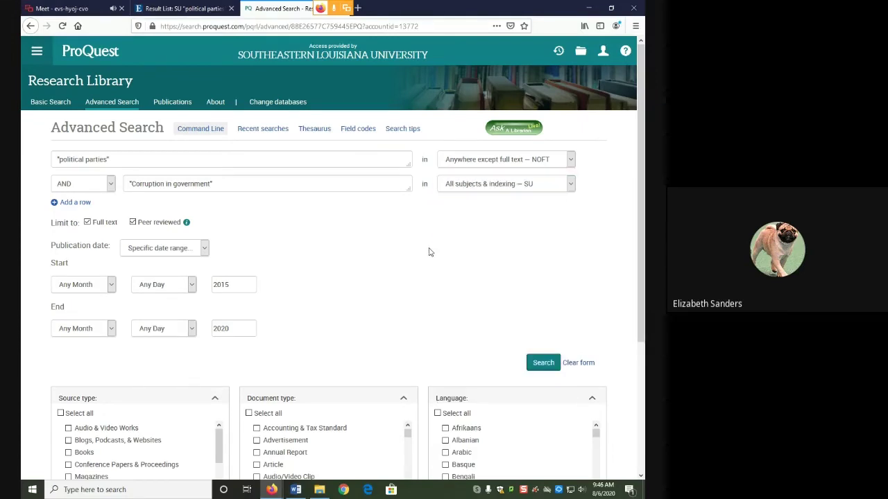
pyautogui.scroll(-3, 428, 250)
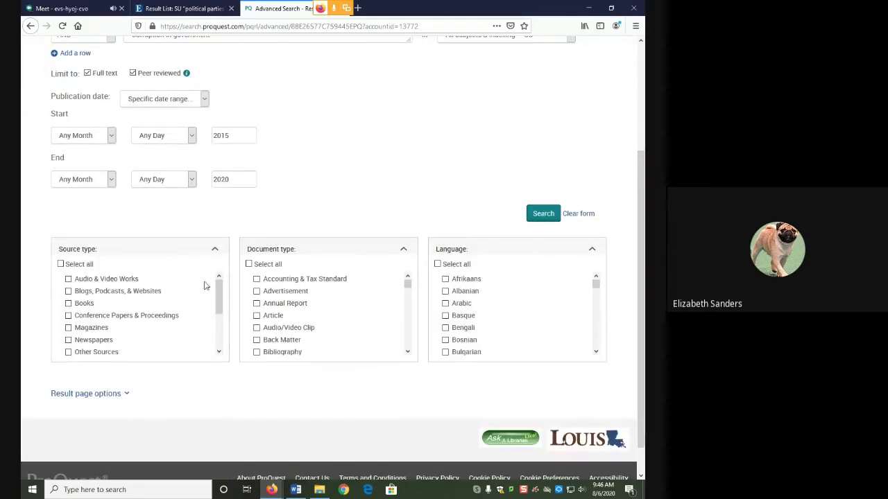
pyautogui.scroll(3, 330, 199)
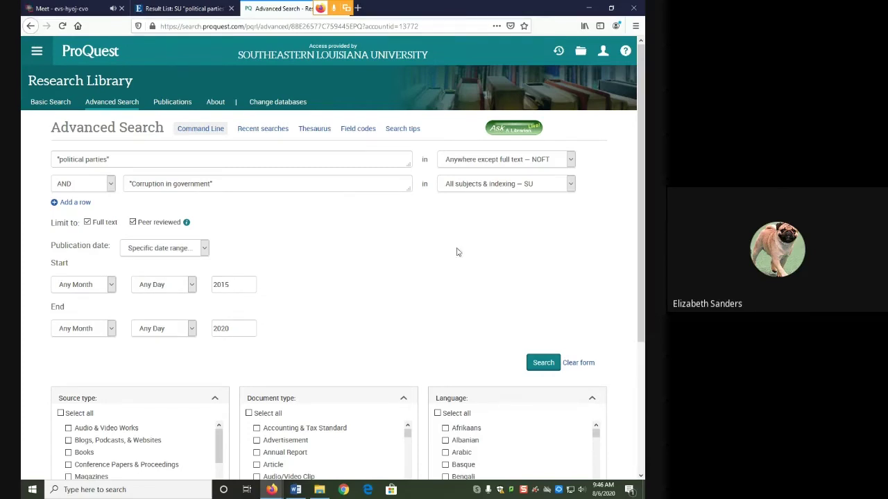
pyautogui.click(543, 371)
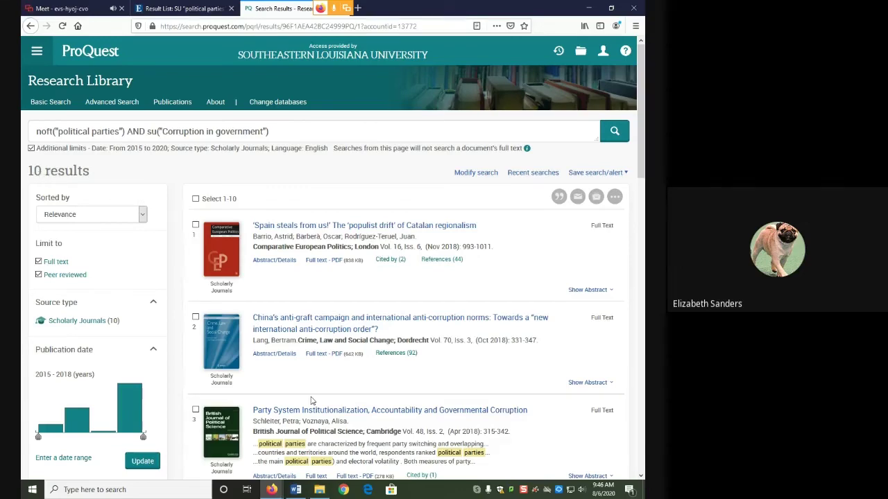
# Step: Record 10 as the RLP subject search result count in the Word worksheet and "Decreased" as the RLP change from the first search
pyautogui.click(295, 490)
pyautogui.click(216, 378)
pyautogui.write('10')
pyautogui.press('Down')
pyautogui.press('Down')
pyautogui.press('Down')
pyautogui.press('Down')
pyautogui.write('Decreased')
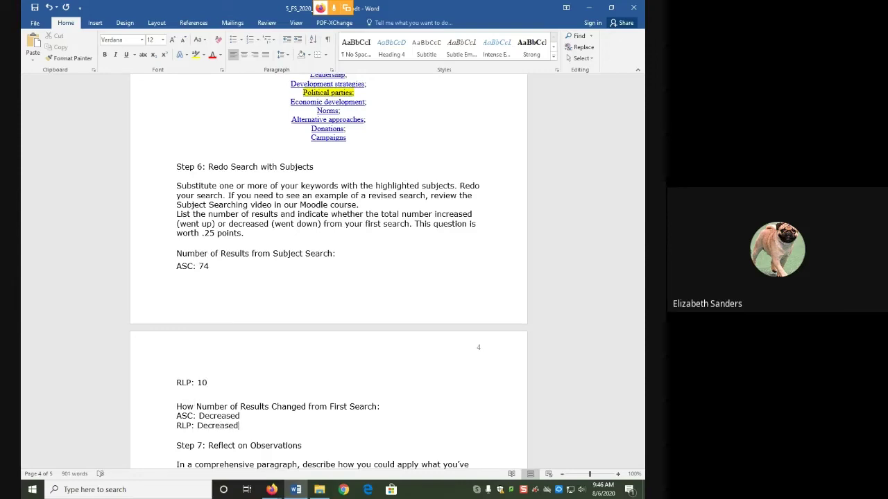
# Step: Review the worksheet's Step 7 reflection questions, check the ProQuest and EBSCOhost result lists for ways to narrow further, and return to Word
pyautogui.scroll(-5, 191, 377)
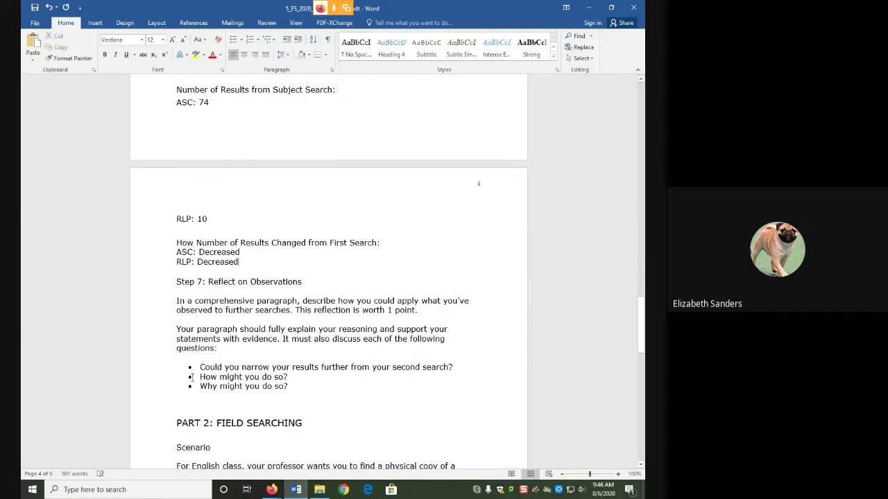
pyautogui.scroll(-2, 191, 377)
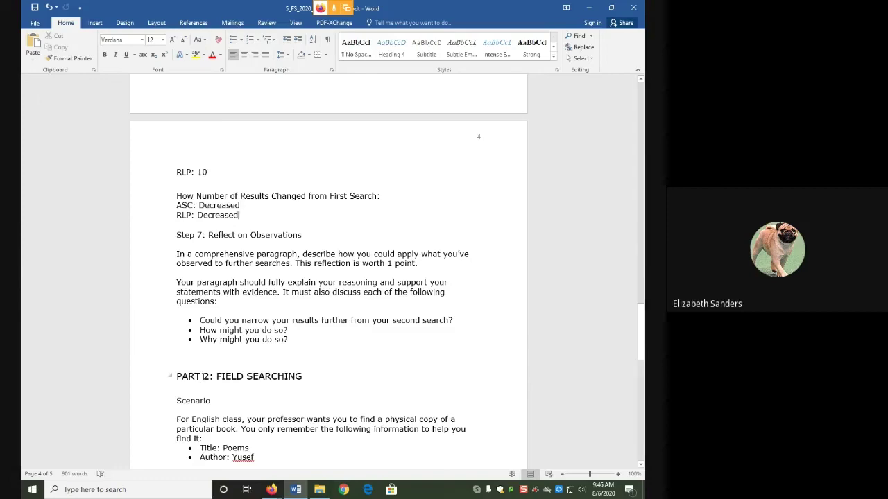
pyautogui.scroll(3, 279, 399)
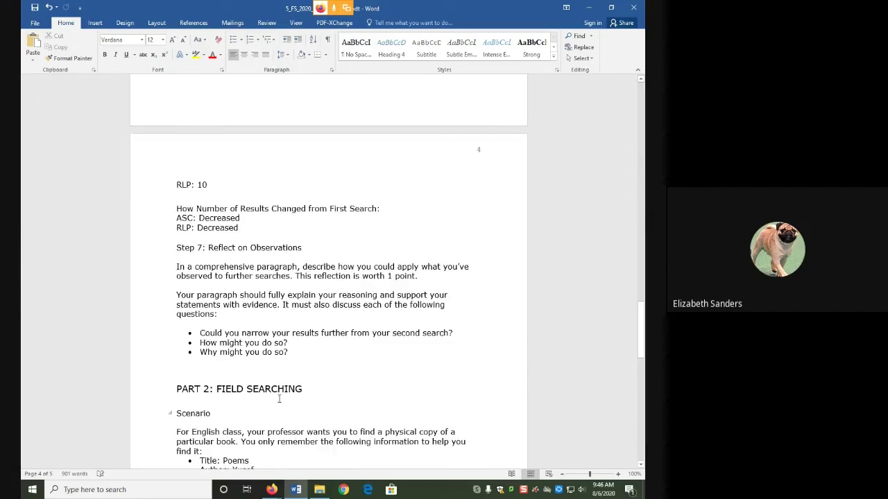
pyautogui.scroll(-1, 279, 399)
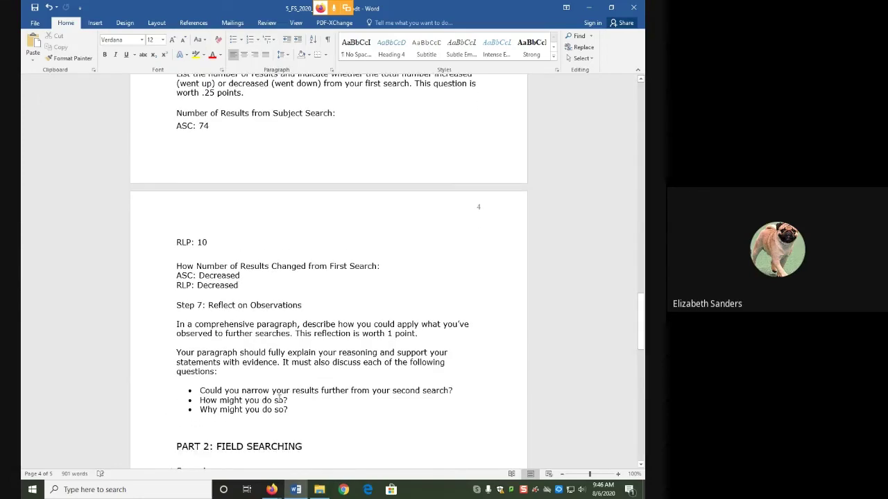
pyautogui.moveTo(278, 489)
pyautogui.click(323, 436)
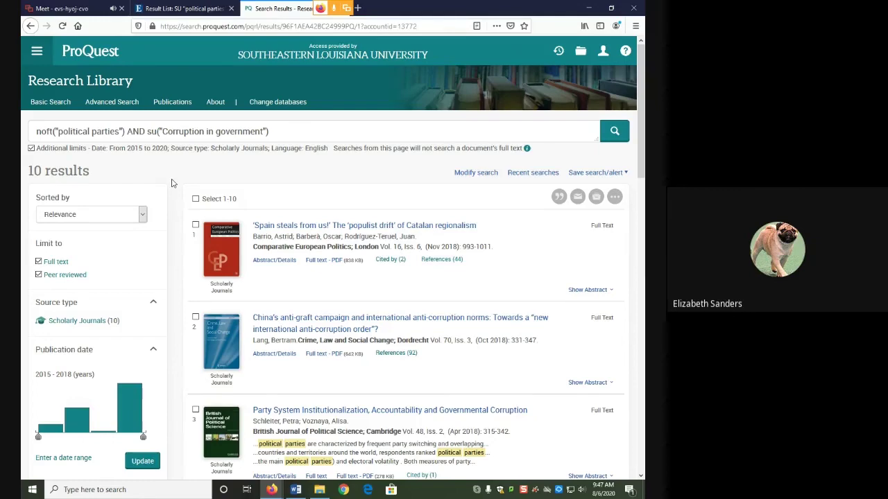
pyautogui.click(156, 5)
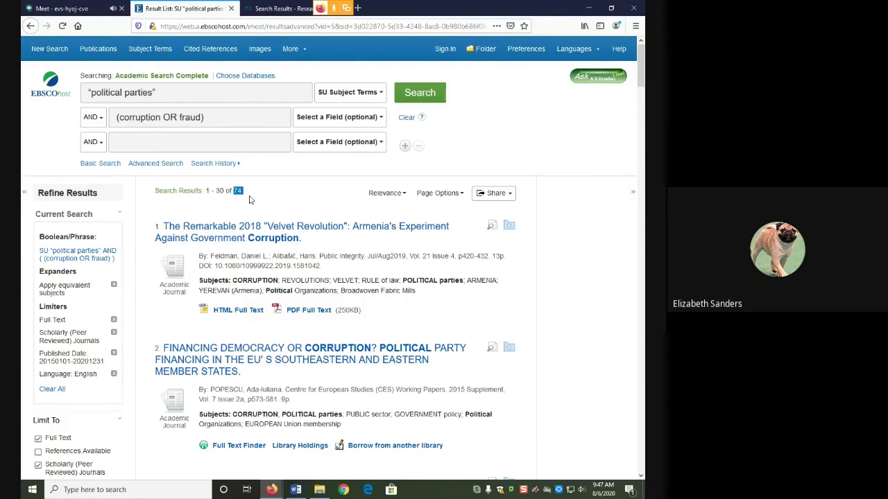
pyautogui.click(296, 490)
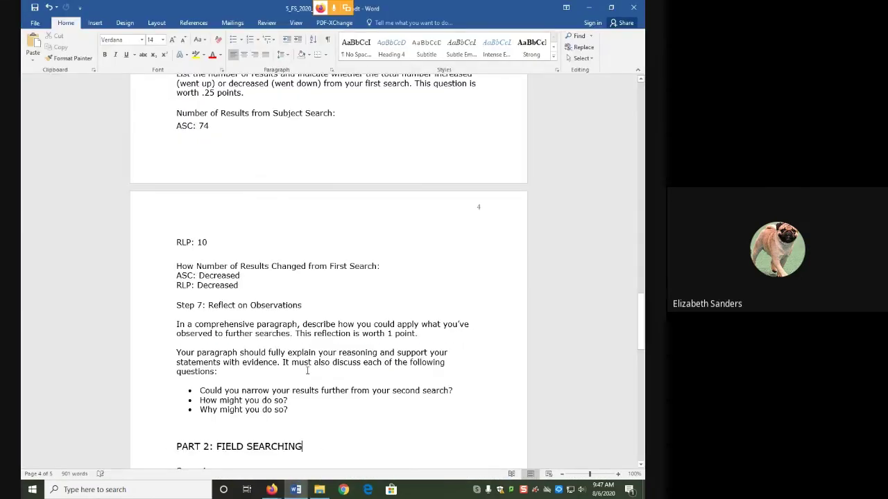